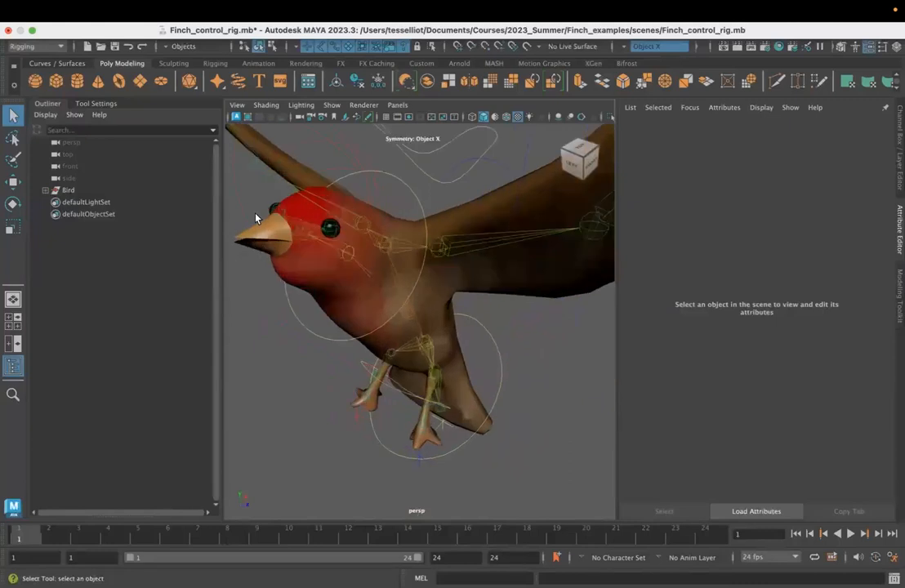
Step: Switch the finch to wireframe display and examine its joints and control curves from several angles
left_click_drag(287, 257, 503, 327, "alt")
left_click_drag(424, 333, 484, 391, "alt")
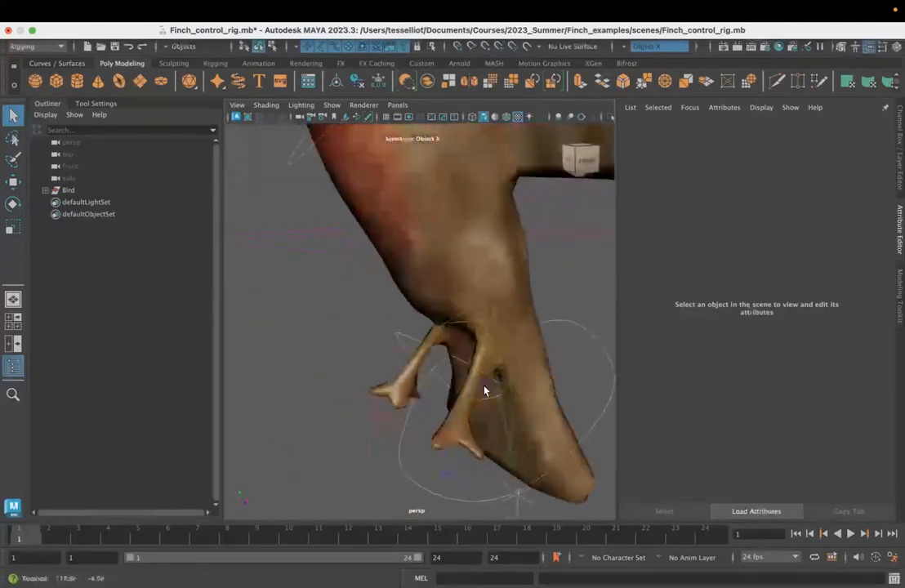
left_click_drag(397, 399, 435, 365, "alt")
key("4")
scroll(443, 362, "up", 5)
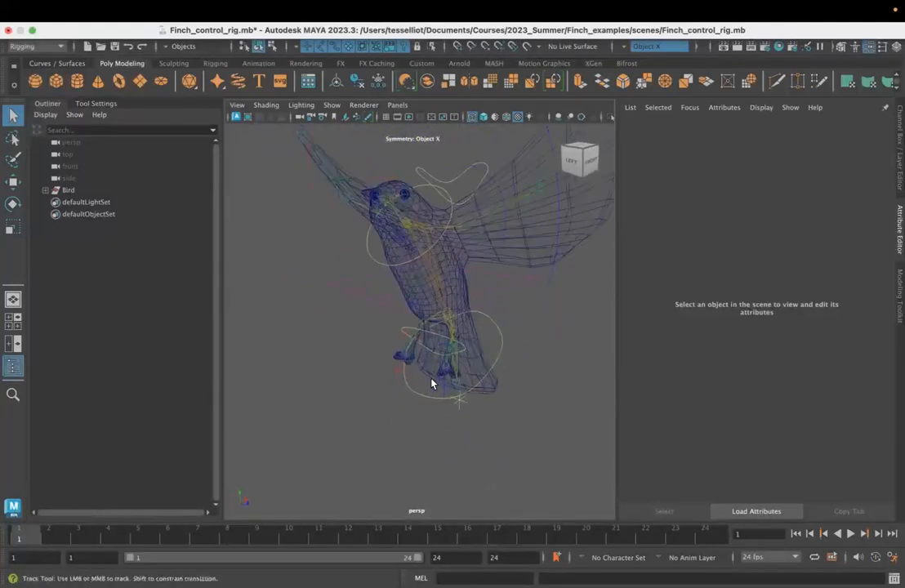
left_click_drag(399, 397, 534, 392, "alt")
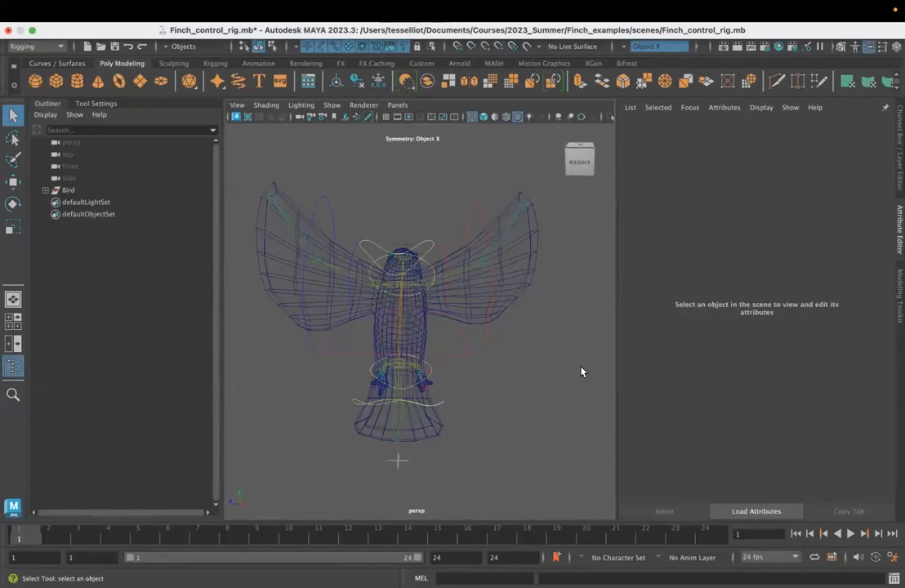
left_click_drag(502, 302, 487, 227, "alt")
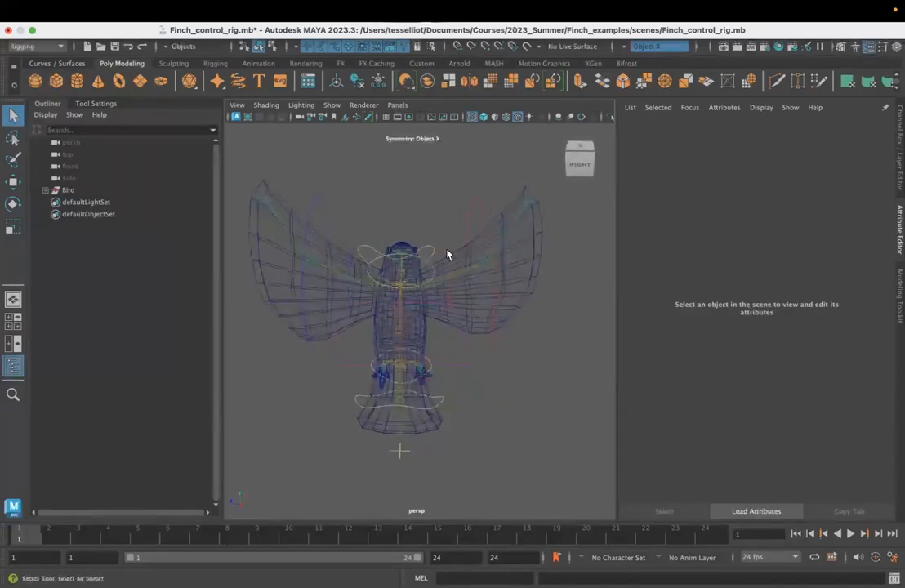
Step: Select the right wing control R_Wing_Crl, try rotating it, and clear the selection
left_click(445, 260)
left_click(431, 304)
left_click(452, 214)
left_click(482, 272)
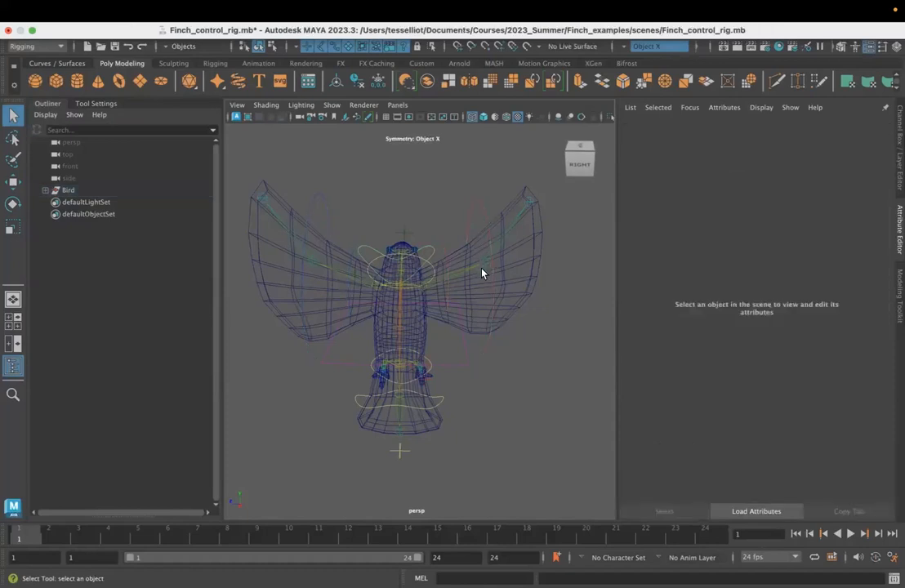
left_click(470, 207)
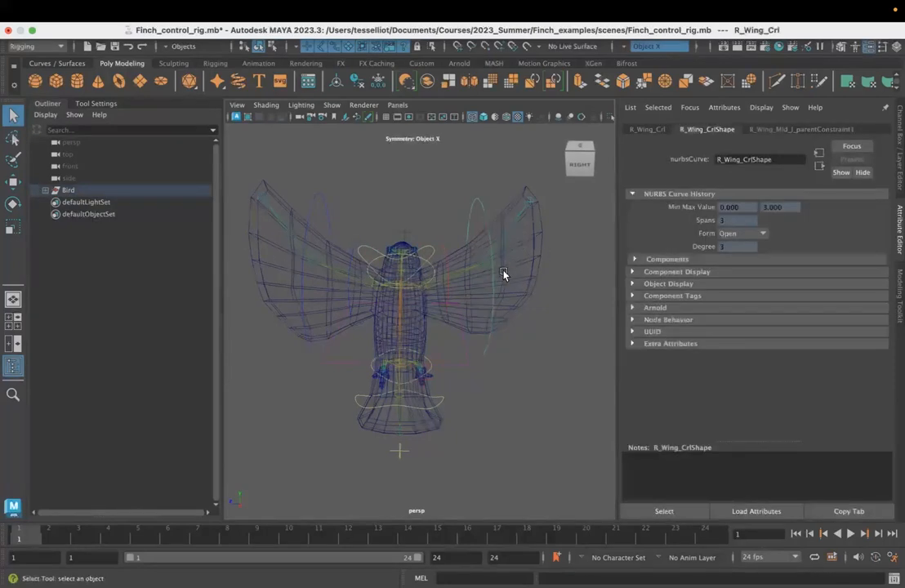
key("e")
left_click_drag(489, 198, 558, 307)
left_click(563, 351)
Step: Show the bird from the front in textured shading, with channel values and display layers visible
left_click_drag(563, 351, 430, 349, "alt")
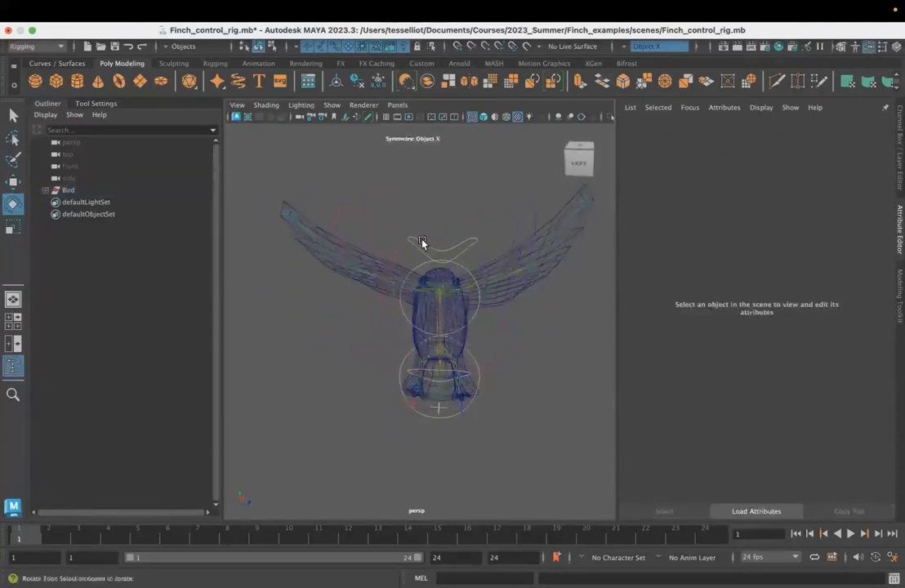
left_click_drag(371, 387, 400, 404, "alt")
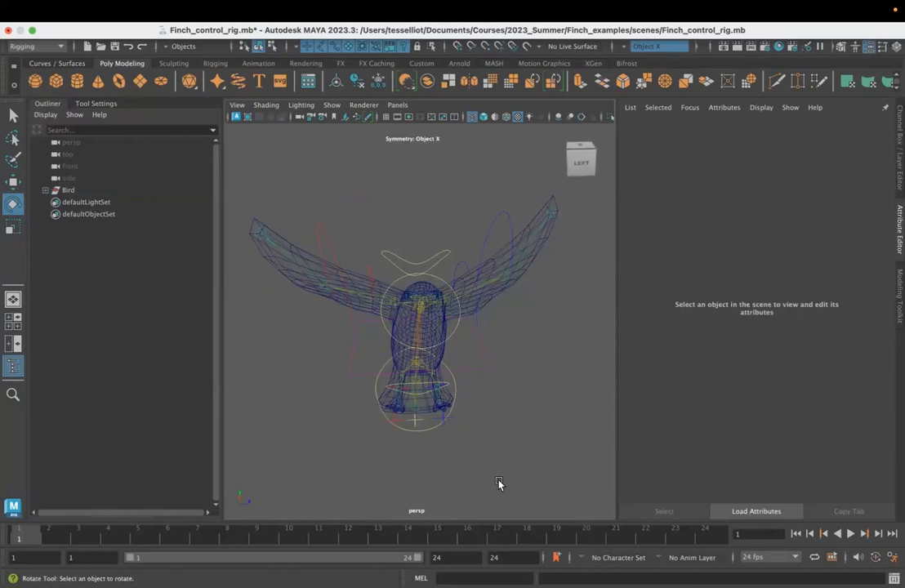
key("6")
mouse_move(538, 379)
left_mouse_down("alt")
mouse_move(516, 384)
mouse_move(523, 375)
left_mouse_up("alt")
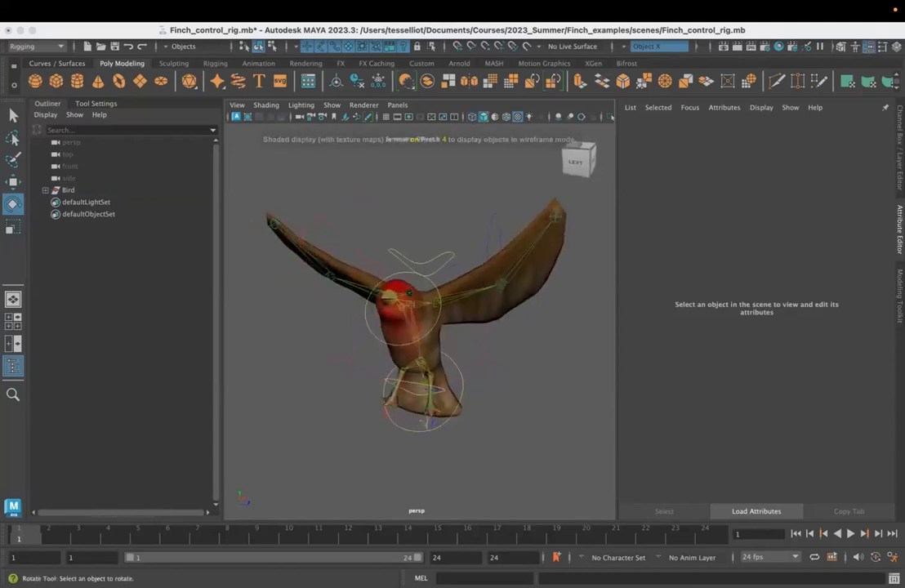
left_click(899, 155)
mouse_move(611, 364)
left_mouse_down("alt")
mouse_move(611, 348)
mouse_move(622, 362)
left_mouse_up("alt")
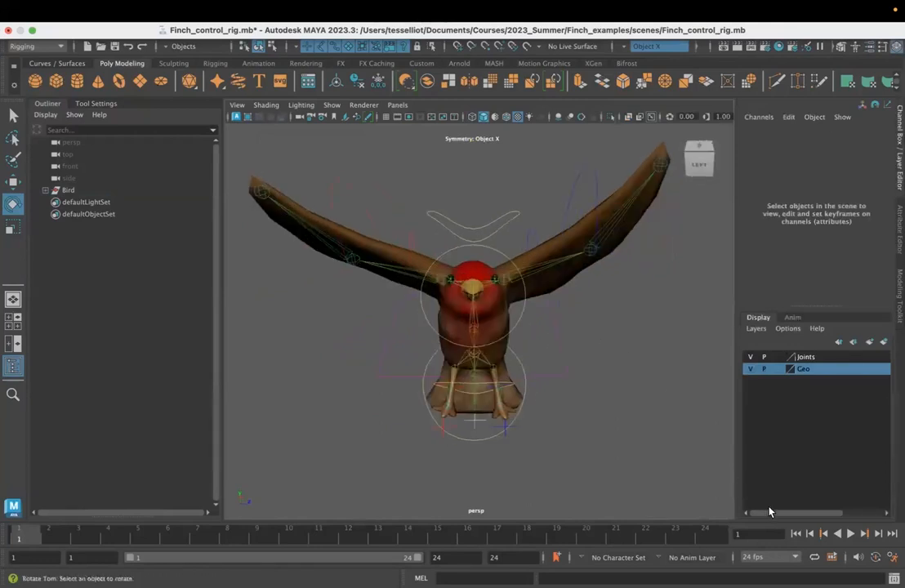
Step: Expand the Bird hierarchy to show Finch_GEO, Root_J, Root_Crl, the shoulder controls under Wings_Crl and the knee controls under Legs_Crl
left_click(46, 190)
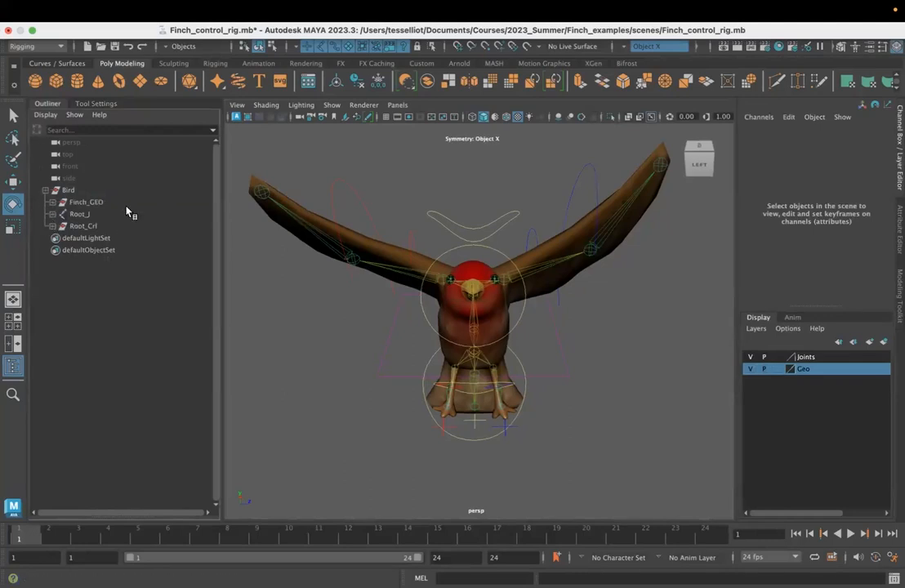
left_click(52, 202)
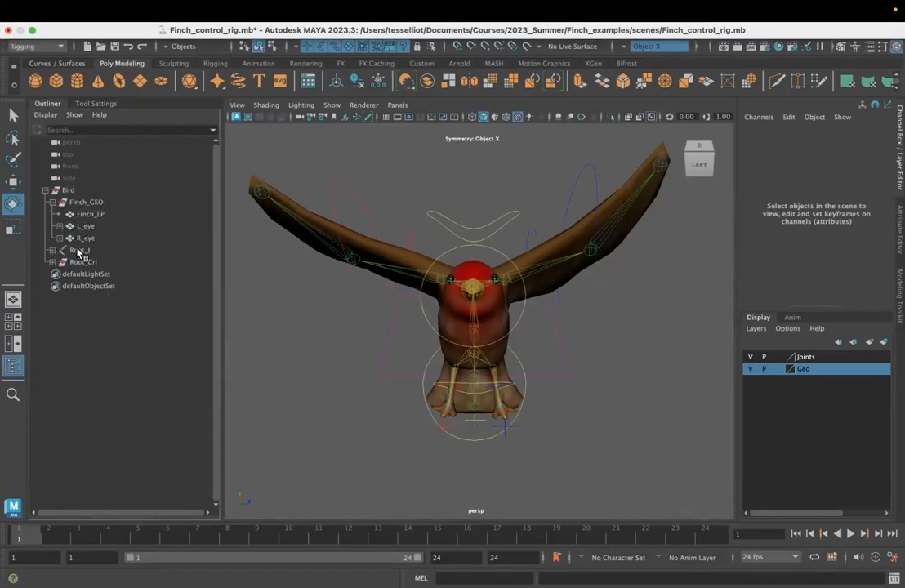
left_click(52, 250)
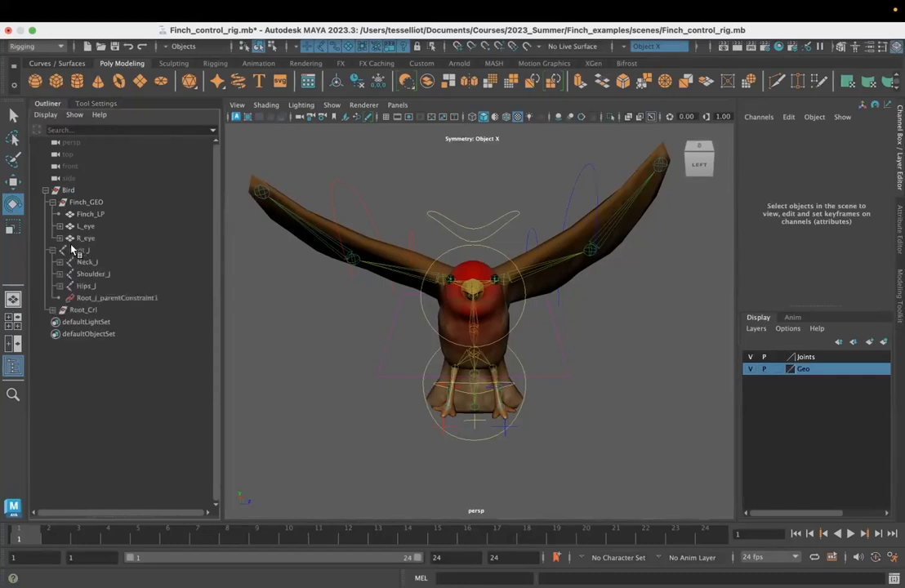
left_click(53, 310)
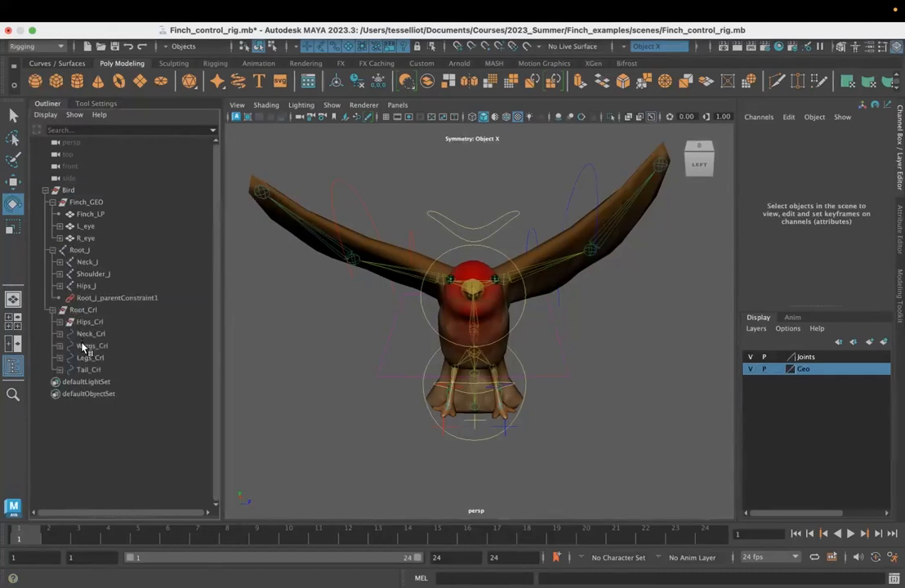
left_click(83, 346)
left_click(60, 347)
left_click(66, 370)
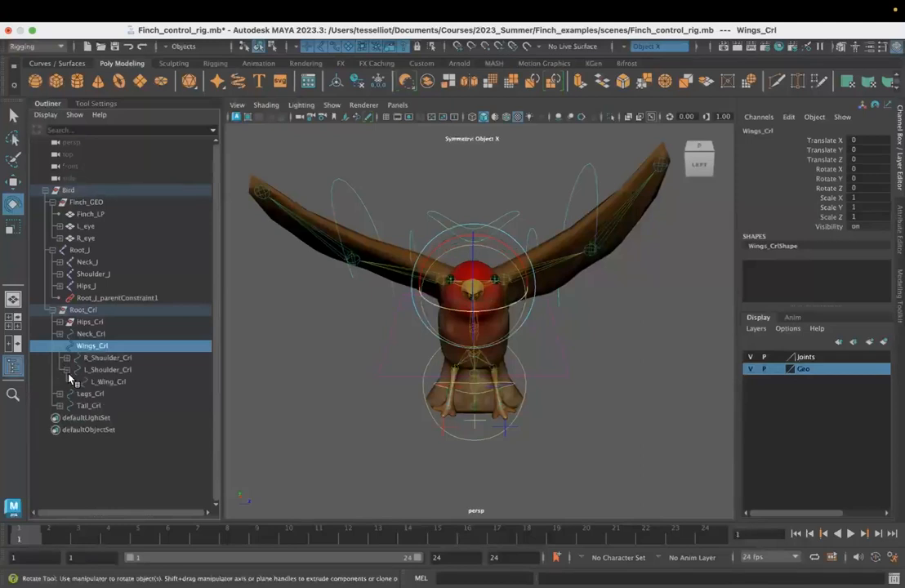
left_click(66, 357)
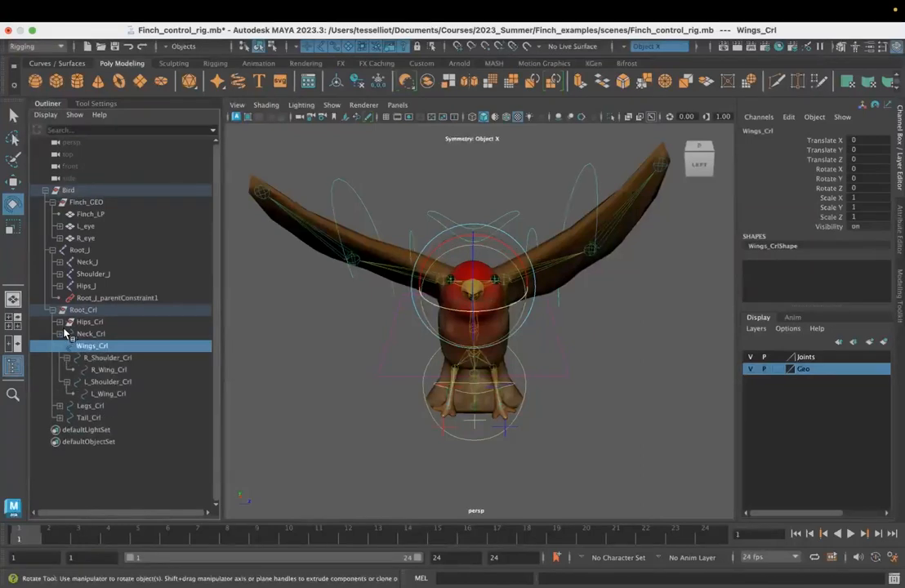
left_click(59, 406)
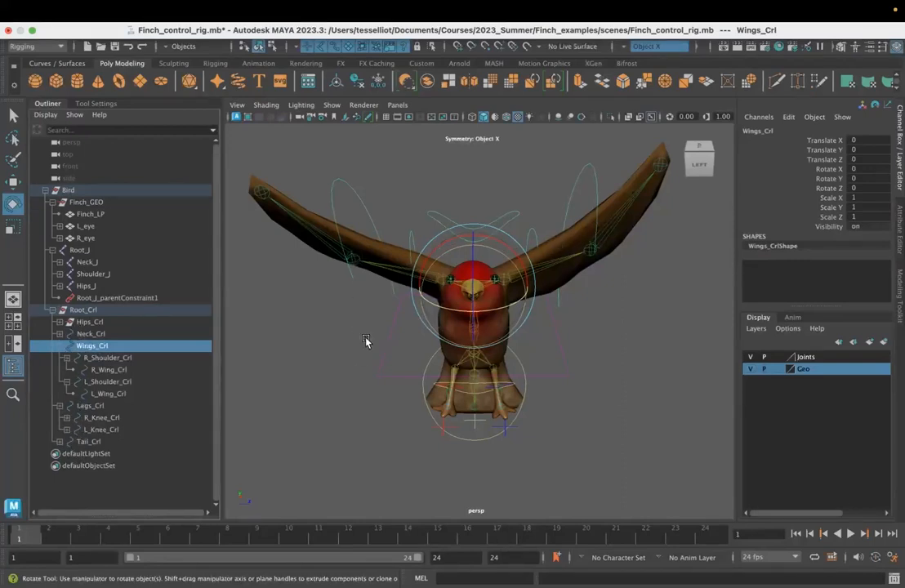
Step: Inspect Neck_Crl, Wings_Crl, R_Shoulder_Crl and the root joint's parent constraint one by one, then deselect everything
left_click_drag(641, 334, 604, 325, "alt")
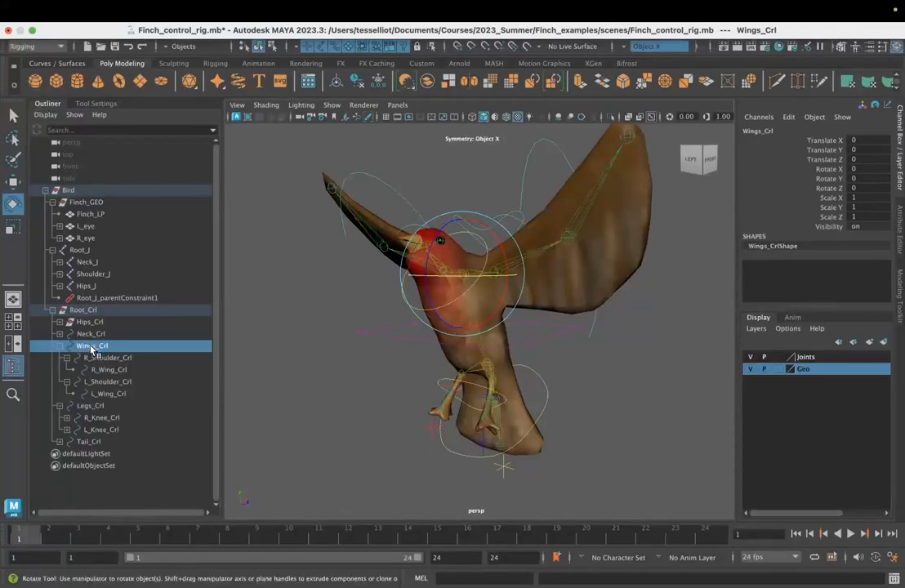
left_click(91, 334)
left_click(98, 346)
left_click(109, 358)
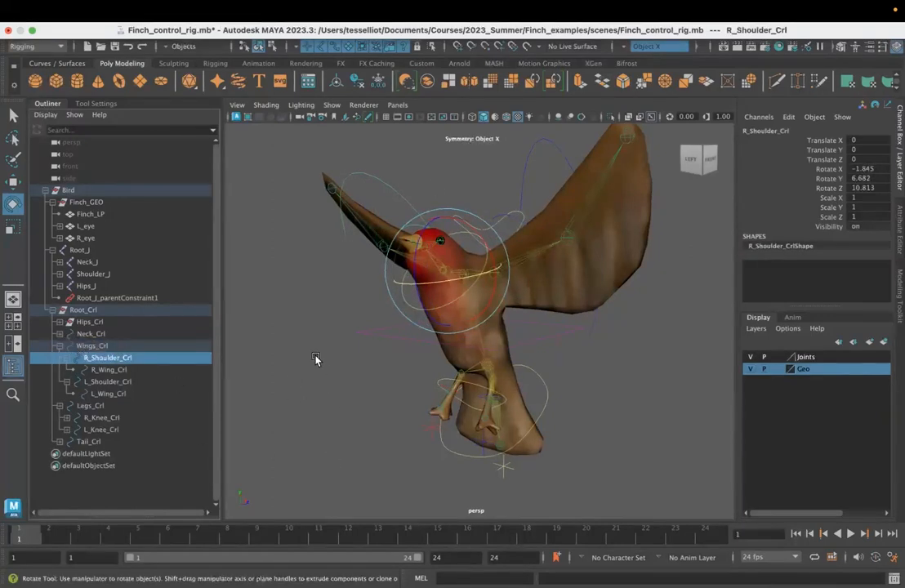
left_click_drag(316, 360, 355, 374, "alt")
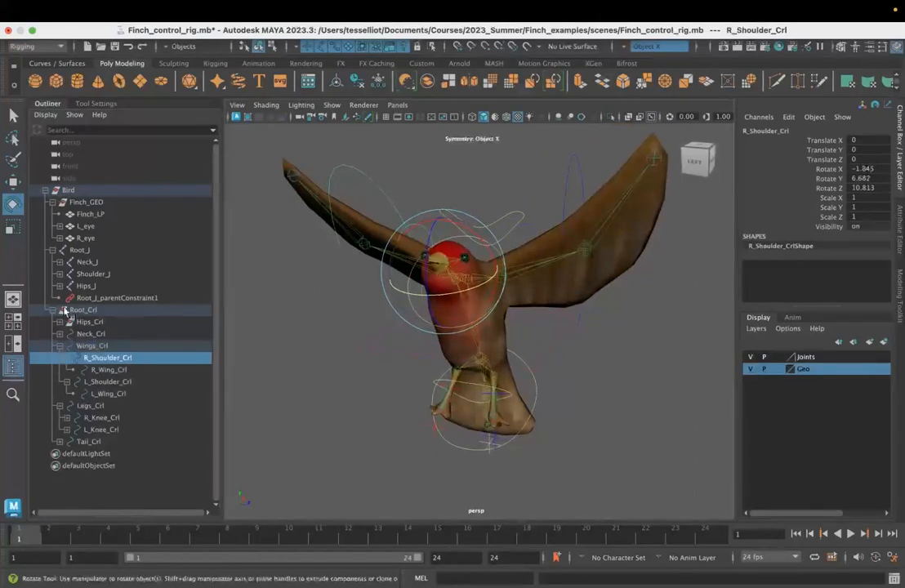
left_click_drag(115, 298, 105, 315)
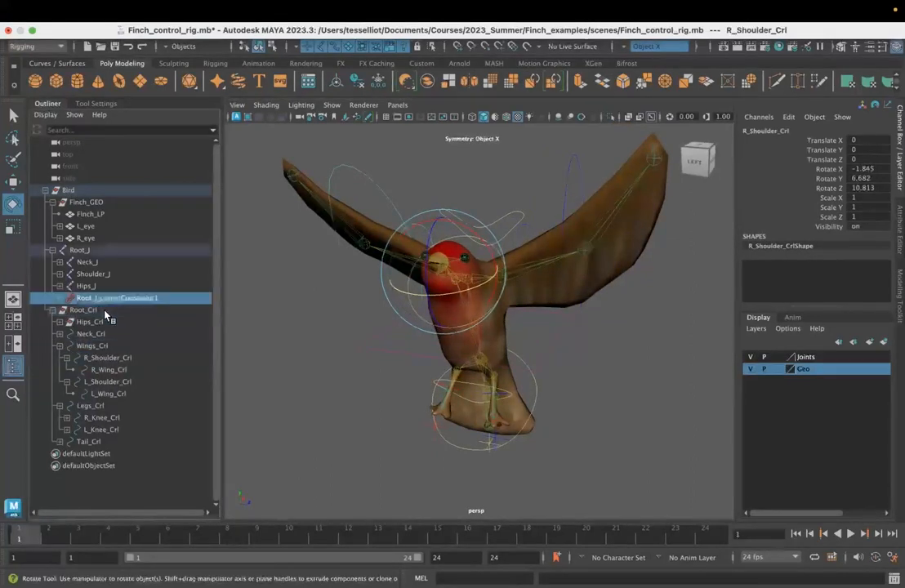
left_click_drag(286, 333, 411, 262, "alt")
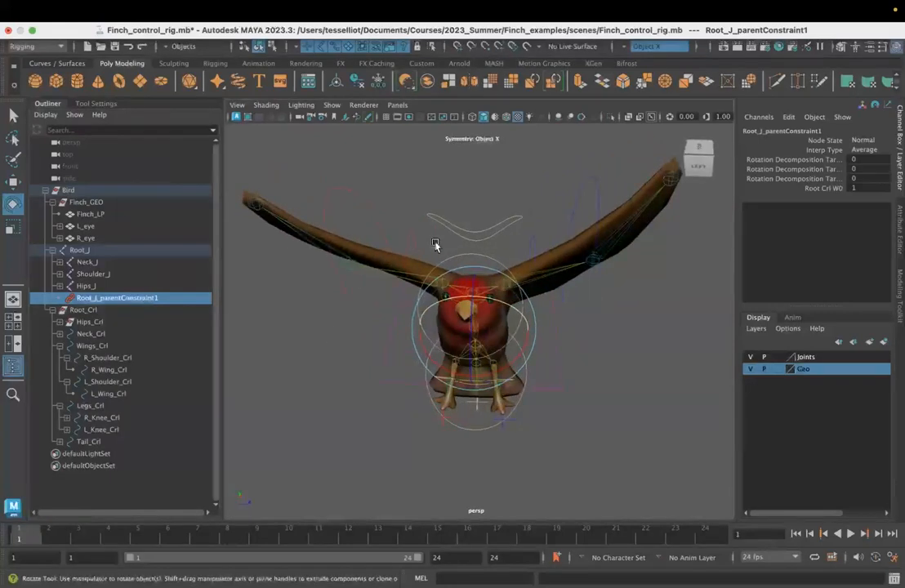
left_click(634, 408)
left_click_drag(620, 406, 630, 403, "alt")
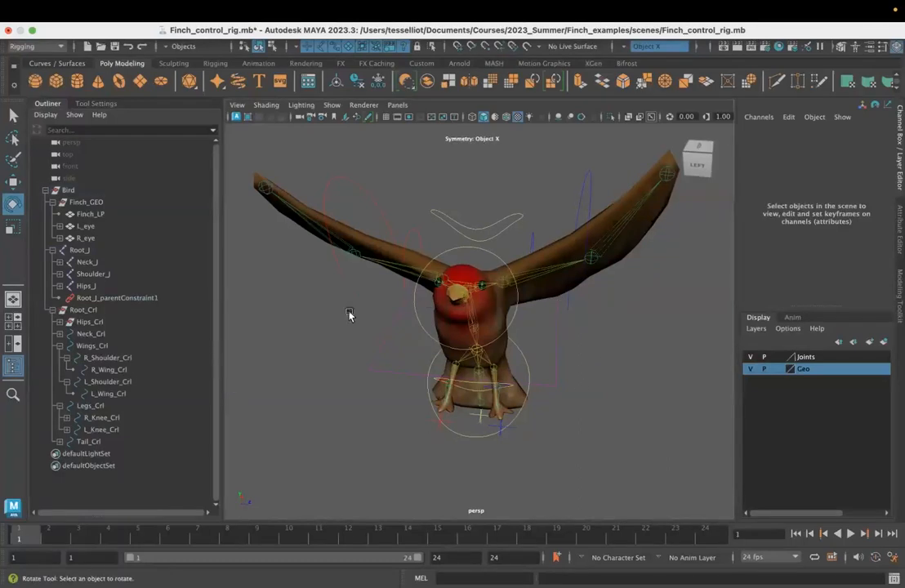
Step: Select the left shoulder control, play the timeline, and return to frame 1
left_click(547, 355)
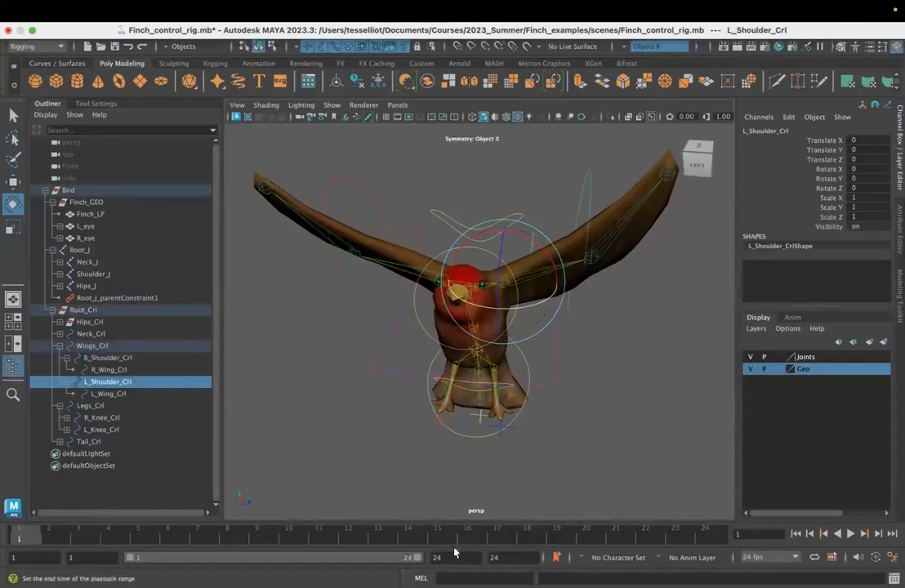
key("alt+v")
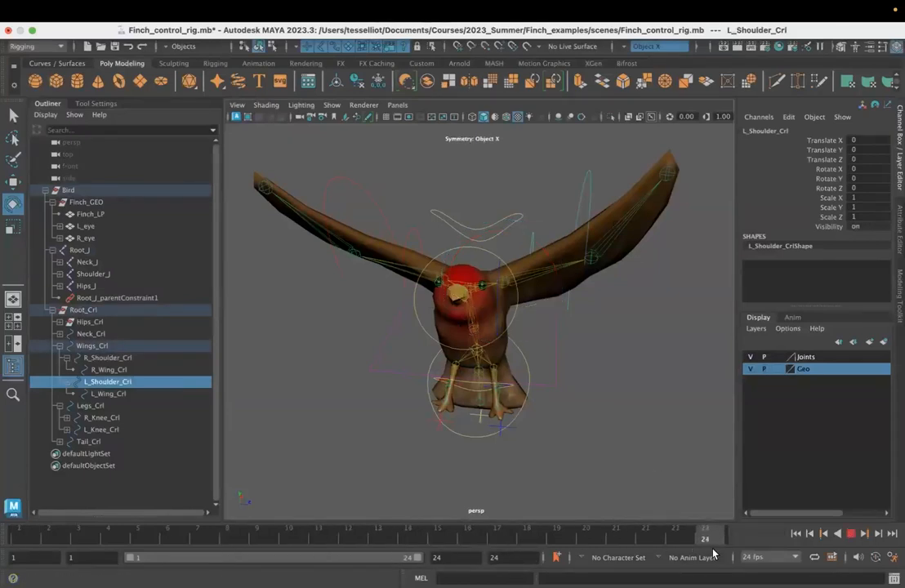
left_click(16, 535)
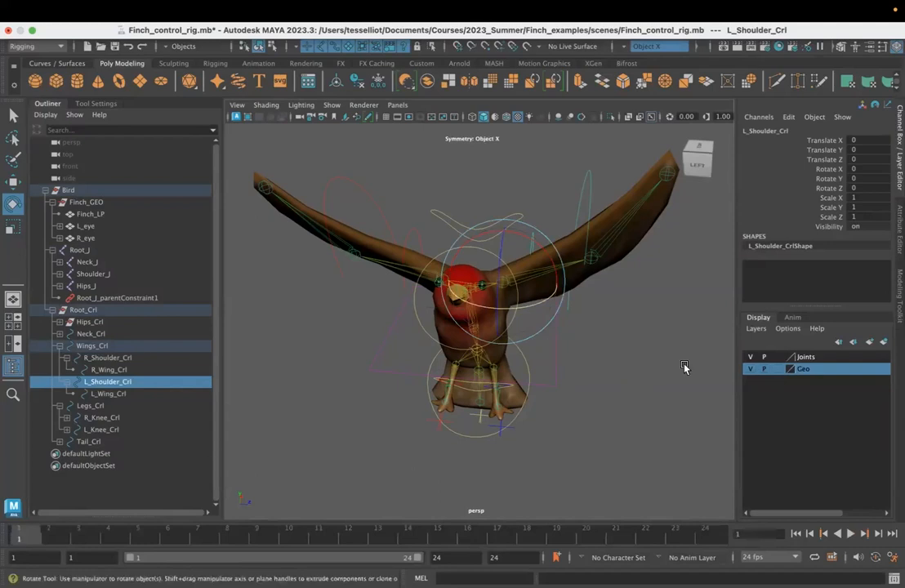
Step: Compare the rotations of the left and right wing controls and set R_Wing_Crl's Rotate X to 0
left_click_drag(665, 364, 572, 397, "alt")
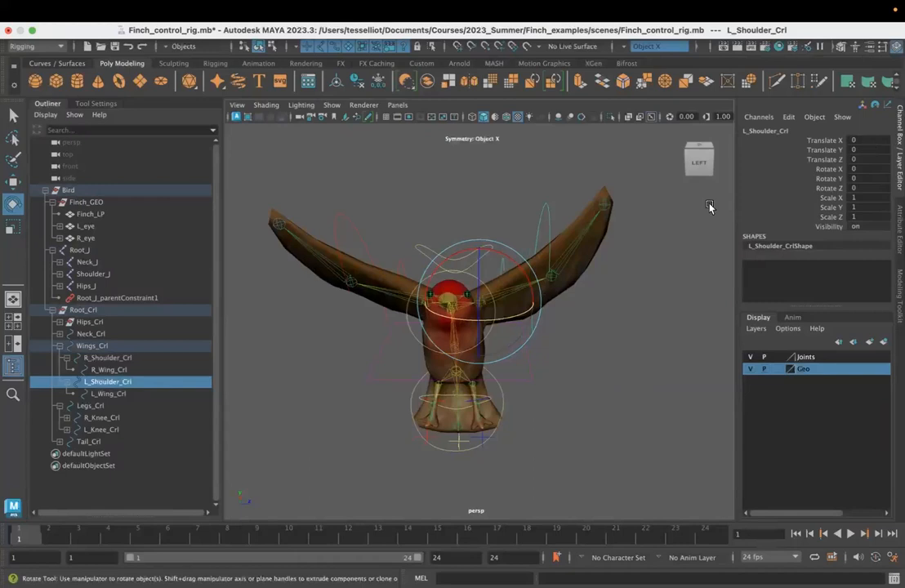
left_click(603, 391)
mouse_move(603, 391)
left_mouse_down("alt")
mouse_move(656, 372)
mouse_move(471, 380)
mouse_move(466, 401)
mouse_move(601, 384)
mouse_move(622, 396)
mouse_move(563, 412)
mouse_move(482, 377)
mouse_move(460, 378)
mouse_move(475, 355)
mouse_move(569, 376)
mouse_move(589, 406)
mouse_move(619, 396)
mouse_move(585, 369)
mouse_move(614, 395)
mouse_move(589, 410)
mouse_move(635, 381)
mouse_move(597, 389)
left_mouse_up("alt")
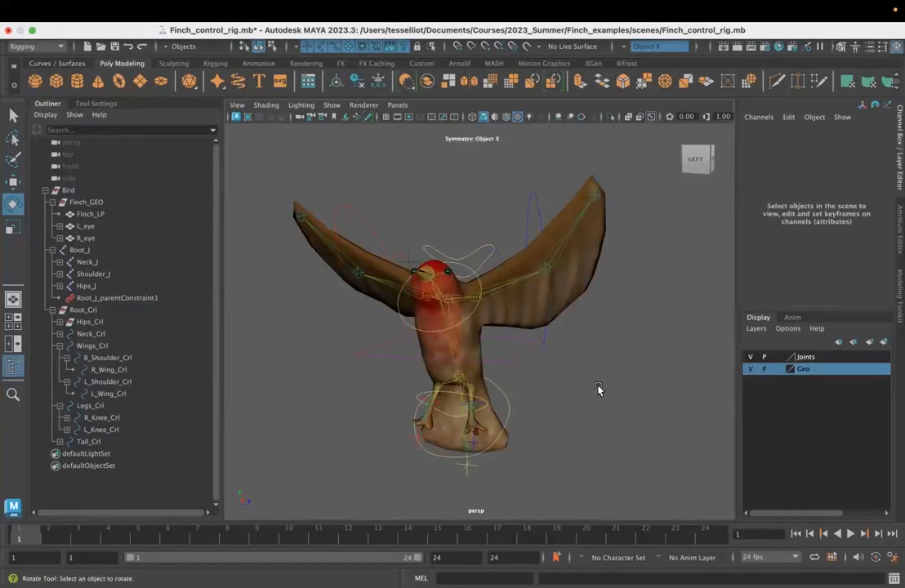
left_click_drag(644, 320, 697, 275, "alt")
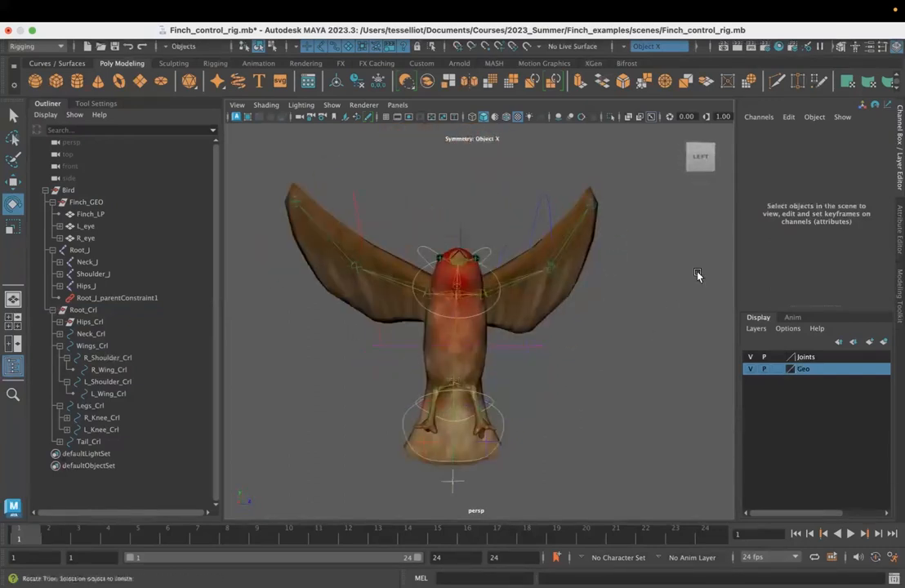
left_click(547, 201)
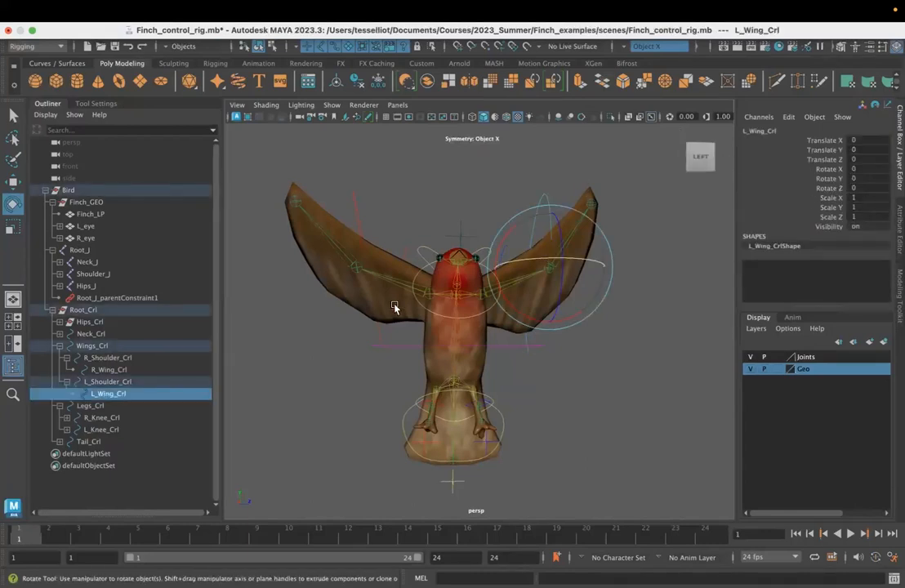
left_click(360, 263)
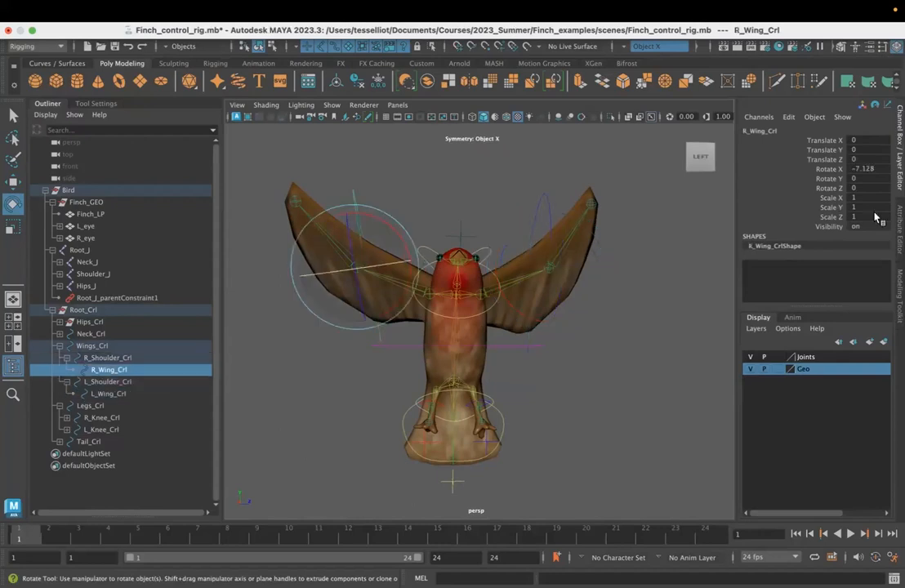
left_click(869, 168)
type("0")
key("Return")
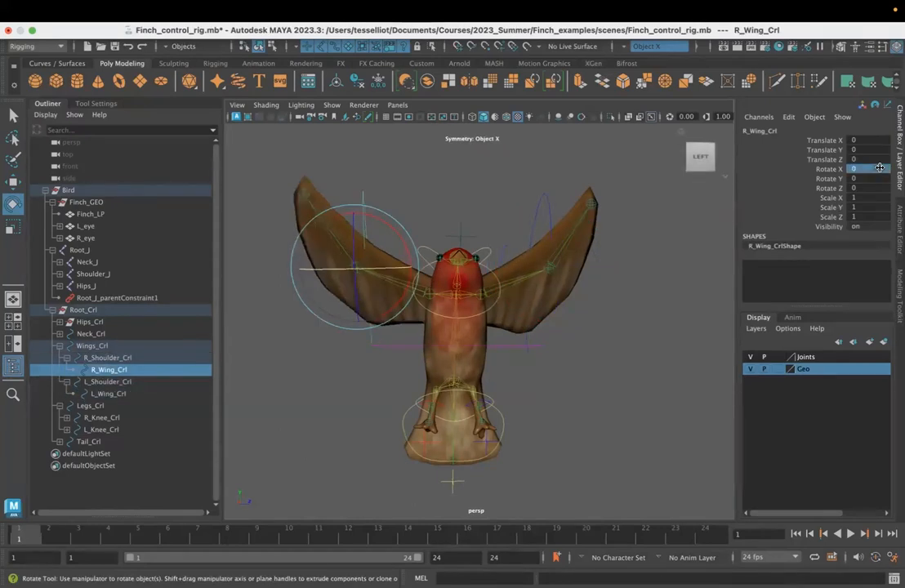
left_click(630, 334)
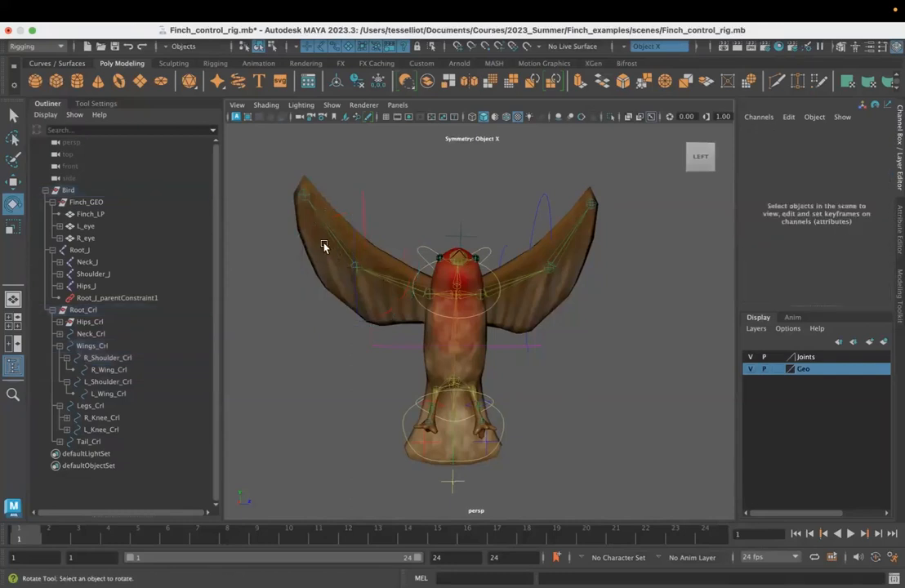
Step: Select all controls from Neck_Crl through Tail_Crl together with their complete hierarchies
left_click(80, 334)
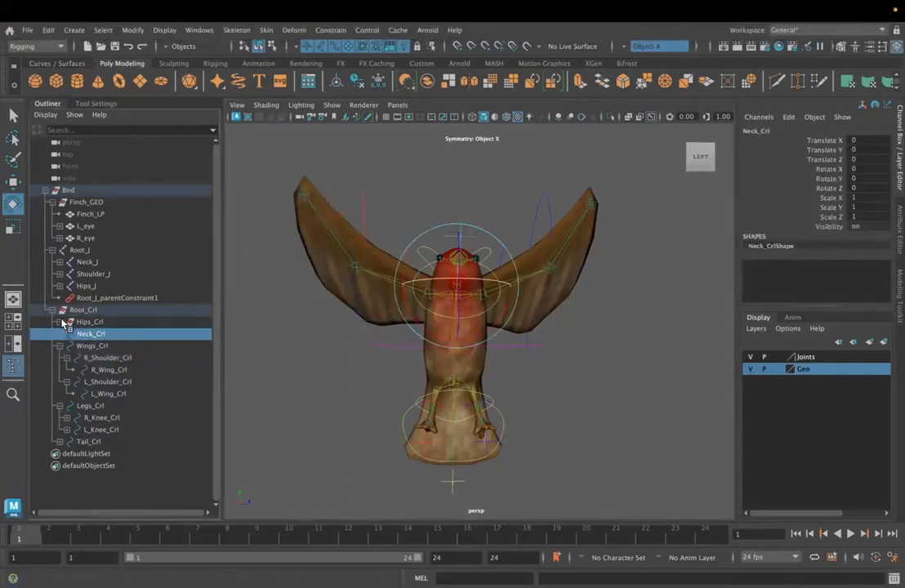
left_click(102, 30)
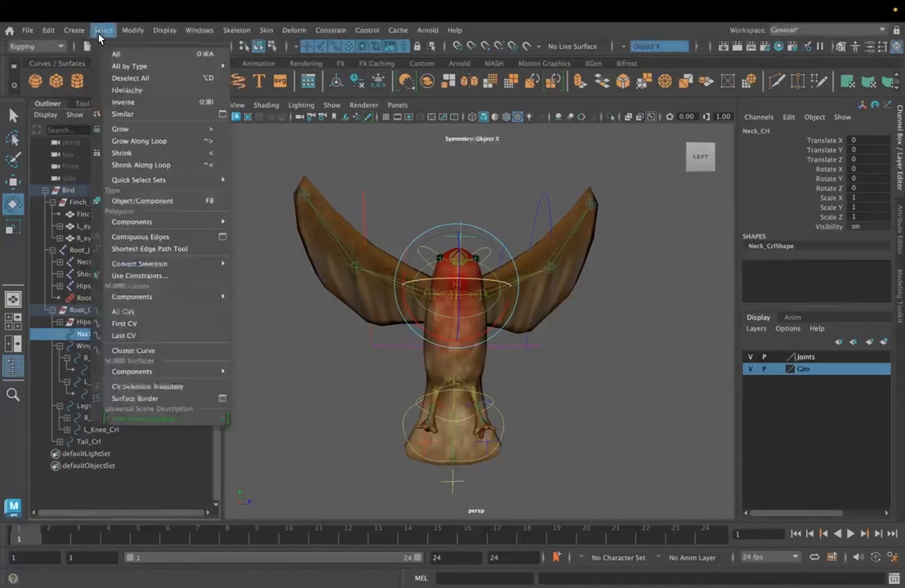
left_click(117, 89)
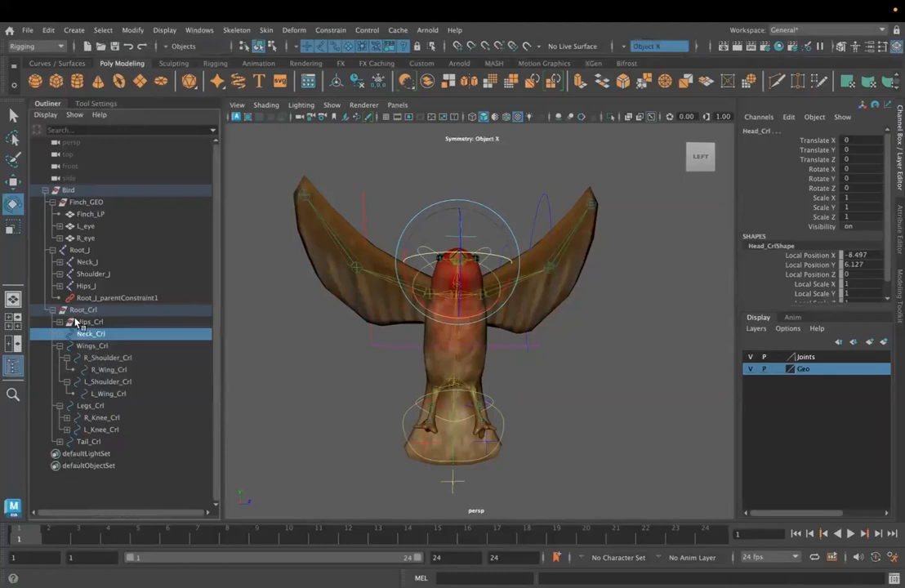
left_click(91, 346, "shift")
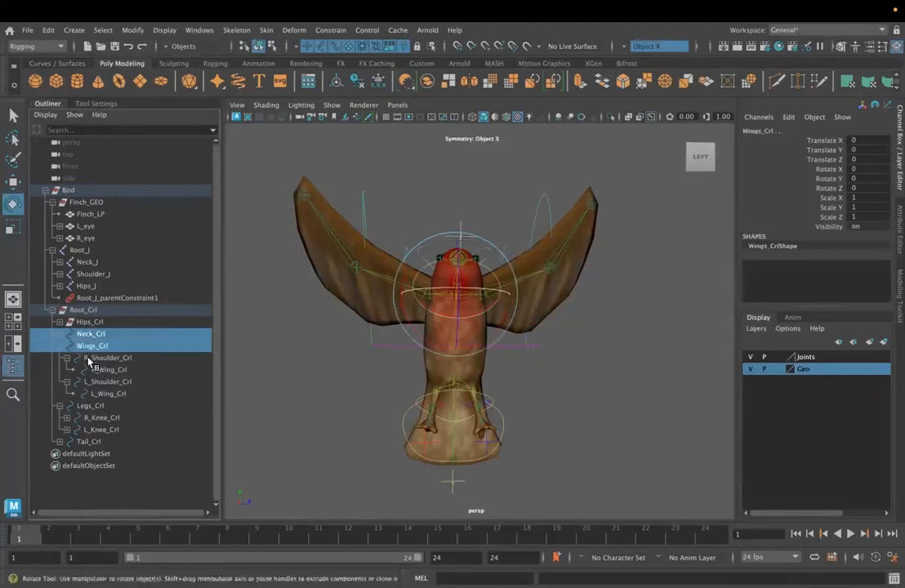
left_click(89, 441, "shift")
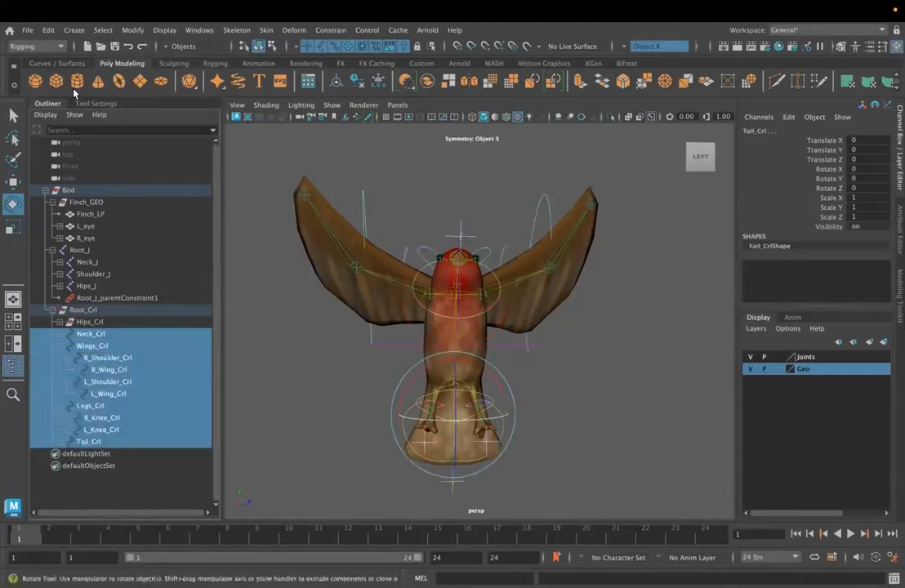
left_click(103, 30)
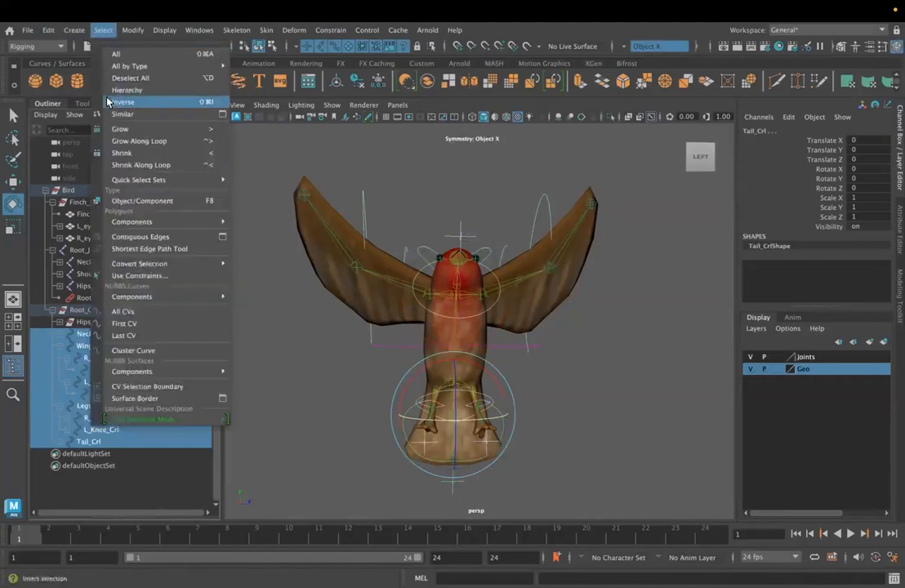
left_click(119, 90)
Step: Expand R_Knee_Crl and L_Knee_Crl, set Rotate X, Y and Z of all selected controls to 0, and deselect everything
left_click(66, 417)
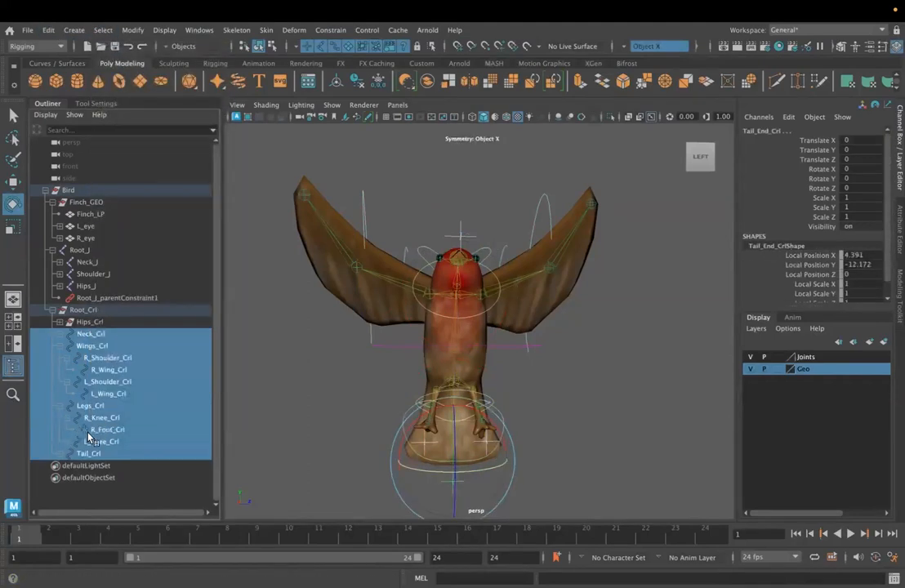
left_click(67, 441)
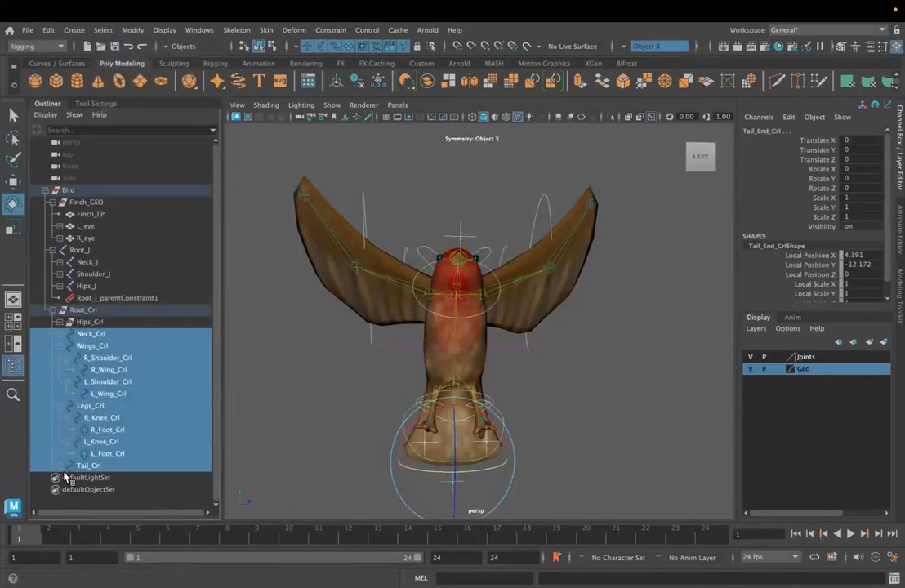
left_click_drag(611, 414, 554, 418, "alt")
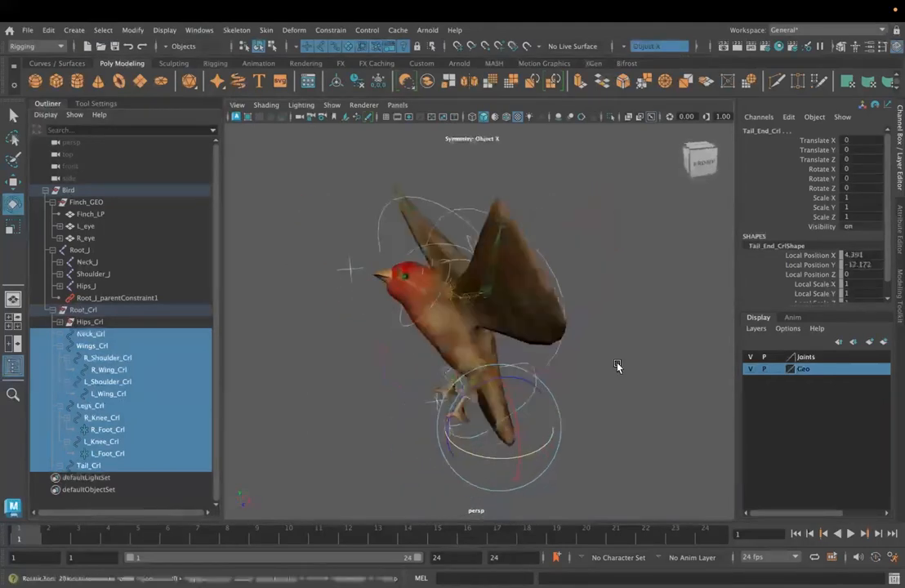
left_click_drag(862, 169, 858, 186)
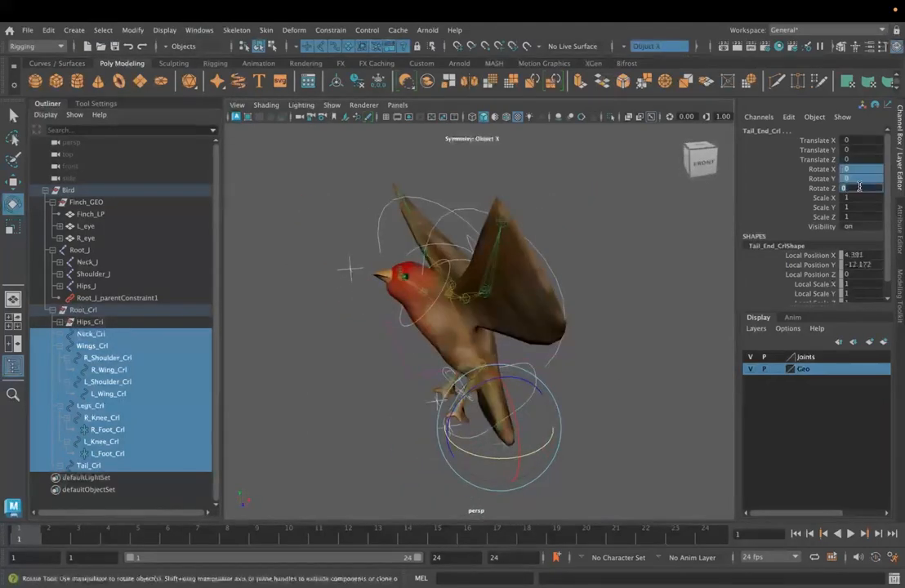
left_click_drag(627, 294, 766, 331, "alt")
left_click_drag(648, 388, 676, 389, "alt")
left_click(523, 449)
left_click_drag(605, 398, 584, 428, "alt")
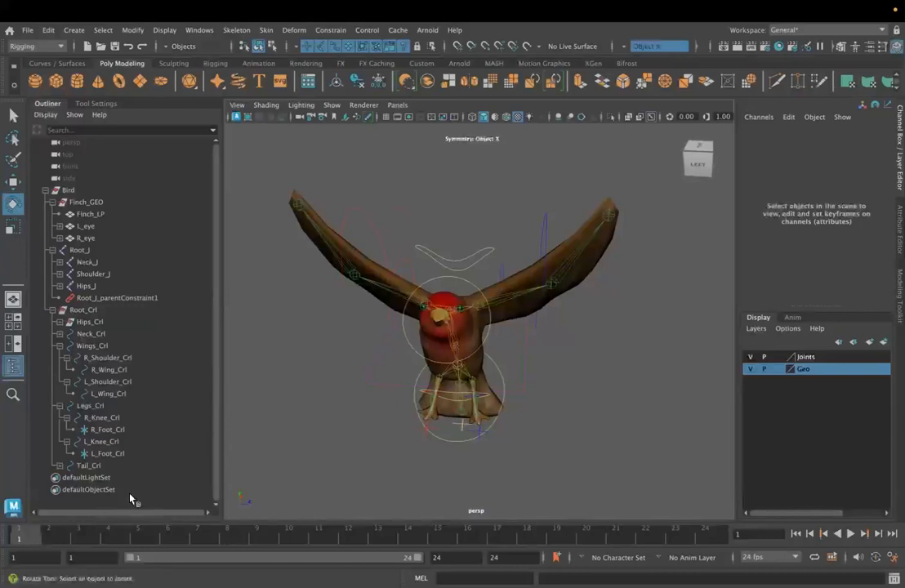
Step: Rotate L_Shoulder_Crl to swing the left wing down, to about 51 in X, -45 in Y and -15 in Z
left_click(498, 271)
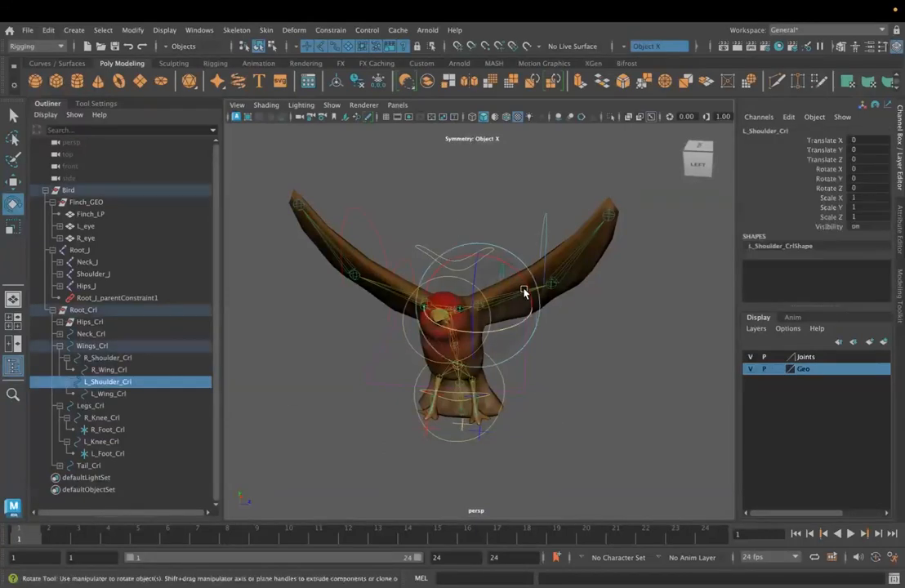
left_click_drag(522, 279, 432, 349)
left_click_drag(457, 416, 550, 440, "alt")
left_click_drag(515, 322, 515, 324)
mouse_move(484, 354)
left_mouse_down()
mouse_move(490, 346)
mouse_move(462, 347)
mouse_move(524, 303)
mouse_move(507, 280)
mouse_move(492, 280)
mouse_move(490, 299)
mouse_move(499, 355)
left_mouse_up()
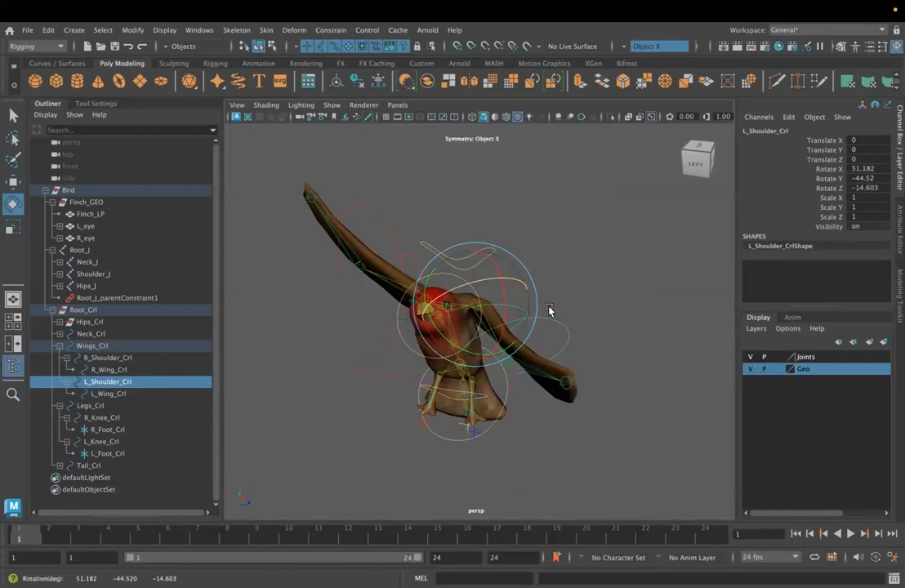
mouse_move(614, 356)
left_mouse_down("alt")
mouse_move(630, 354)
mouse_move(616, 347)
left_mouse_up("alt")
Step: Fold the left wing tip down by rotating L_Wing_Crl to about 52.5 in X and -46 in Y
left_click(579, 305)
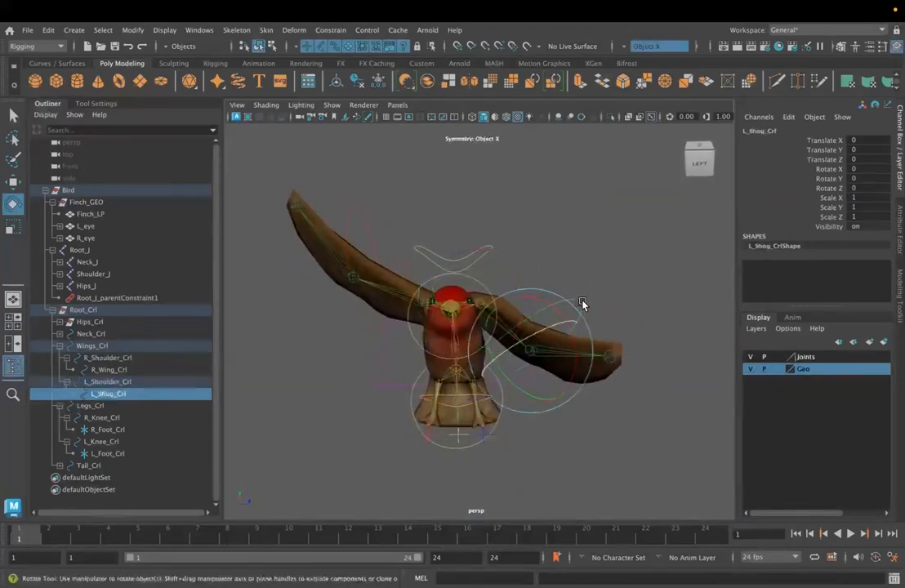
left_click_drag(534, 396, 579, 395)
left_click_drag(579, 395, 490, 363, "alt")
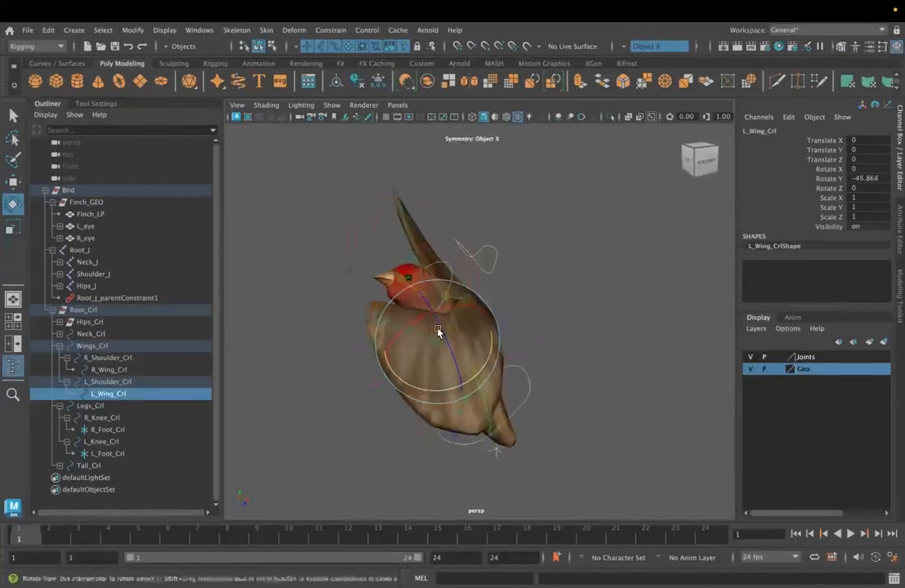
left_click_drag(401, 333, 377, 363)
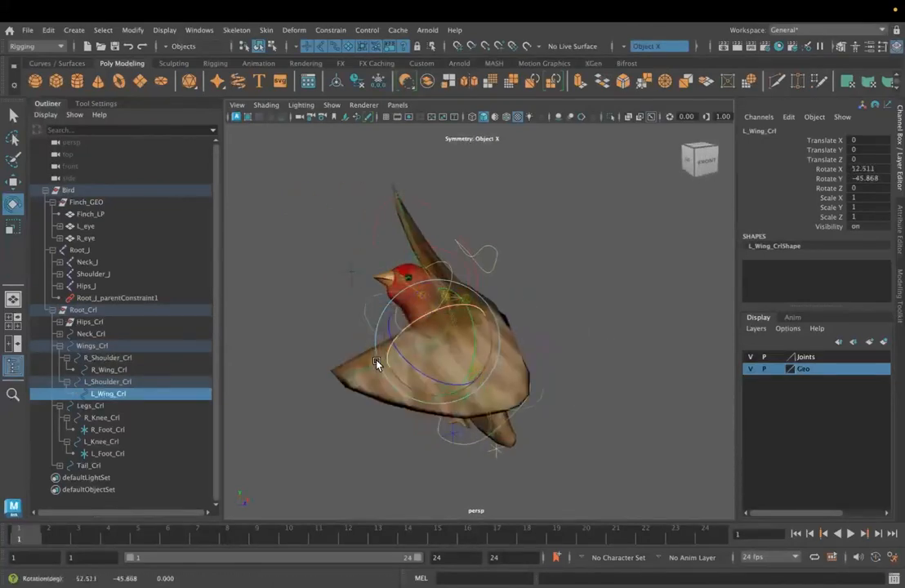
left_click_drag(359, 440, 420, 440, "alt")
left_click_drag(366, 431, 355, 440, "alt")
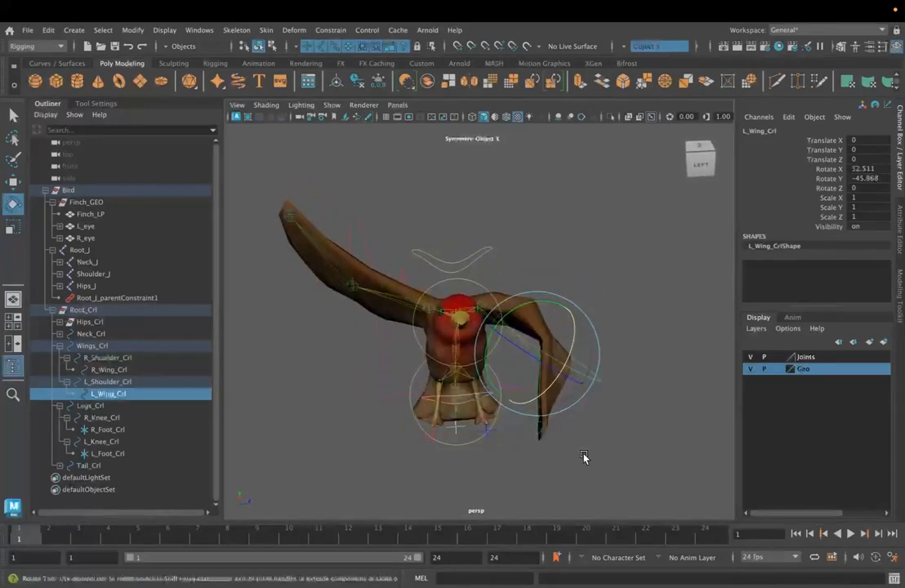
left_click_drag(579, 454, 585, 400, "alt")
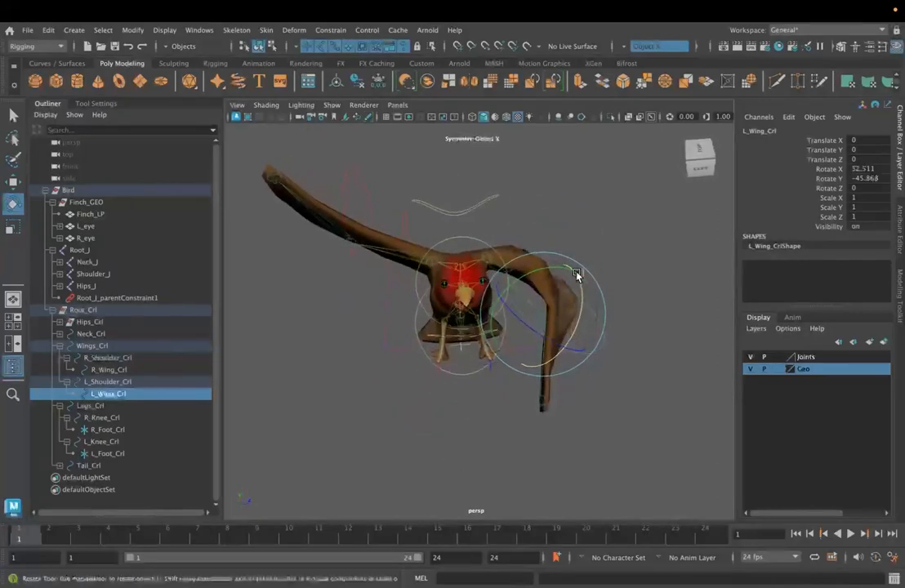
Step: Set a keyframe for L_Shoulder_Crl and L_Wing_Crl together at frame 1
left_click(124, 382)
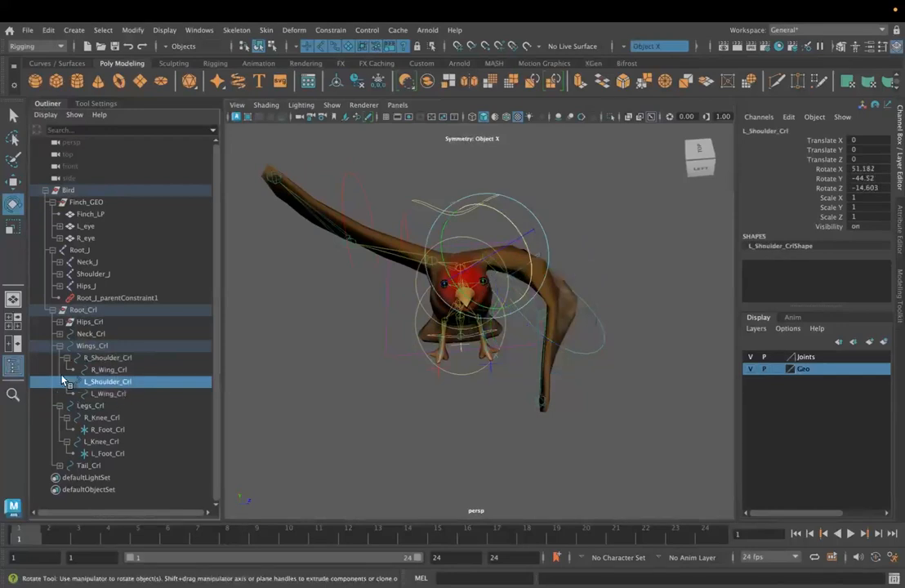
left_click(109, 396, "shift")
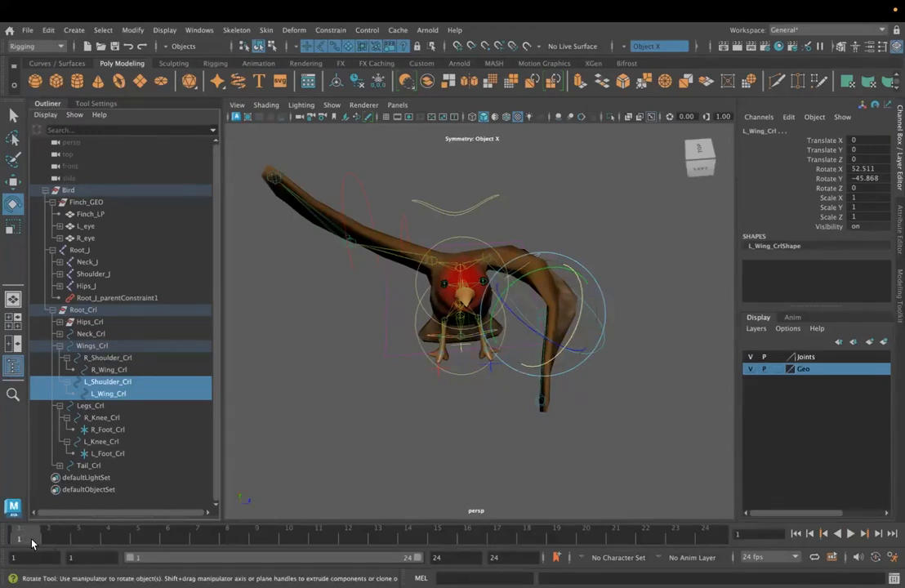
key("s")
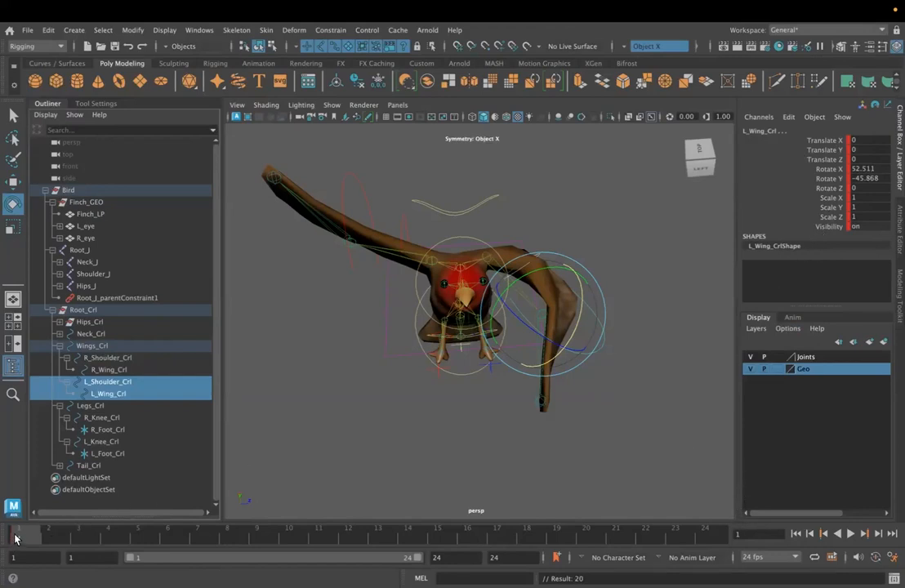
Step: Key the same left wing pose at frame 24, play the timeline, and return to frame 24
left_click_drag(14, 536, 720, 526)
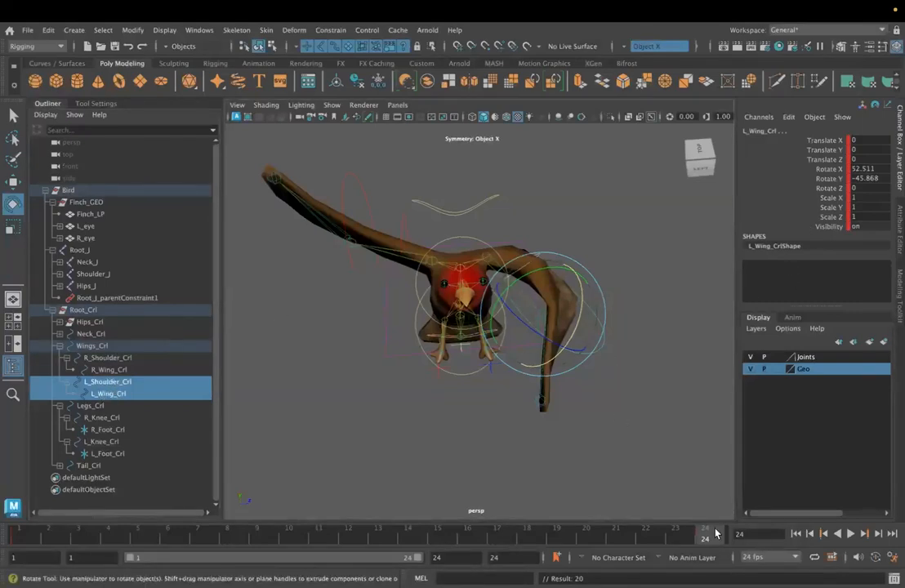
key("alt+v")
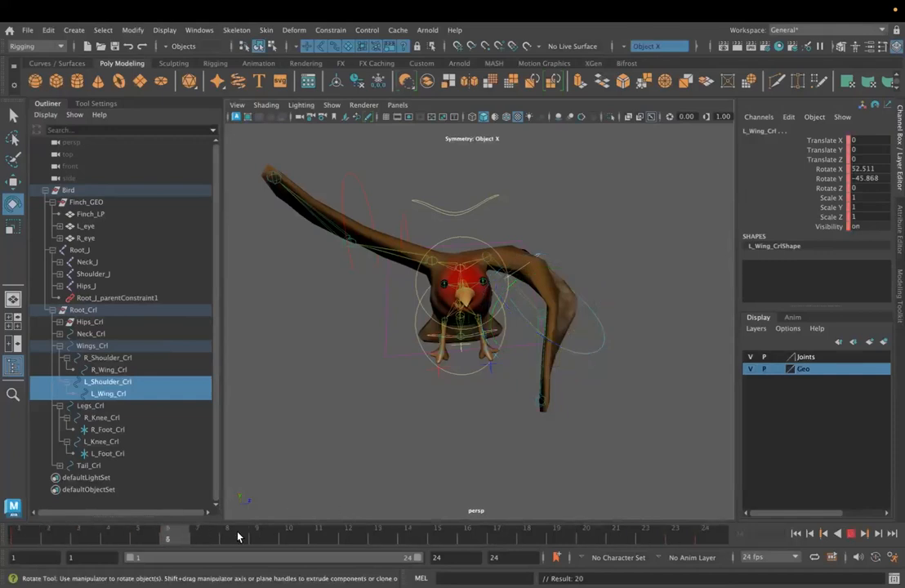
left_click_drag(704, 547, 706, 546)
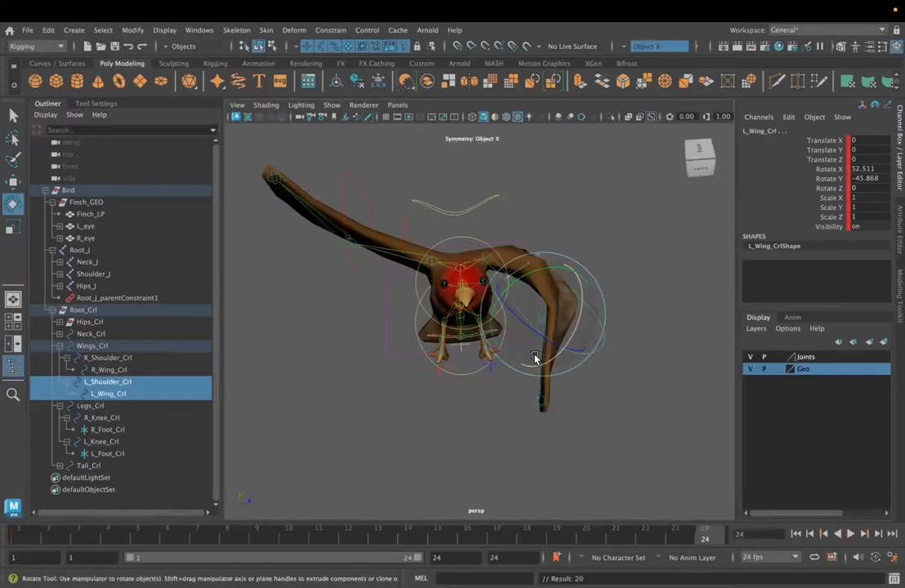
left_click_drag(645, 402, 565, 418, "alt")
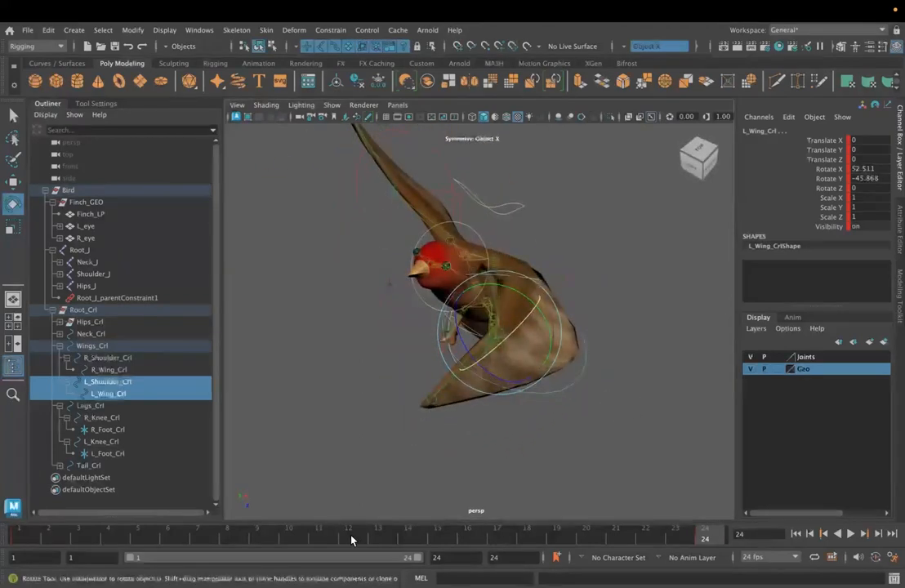
Step: At frame 12, raise the left wing by rotating L_Shoulder_Crl and L_Wing_Crl together
left_click(350, 536)
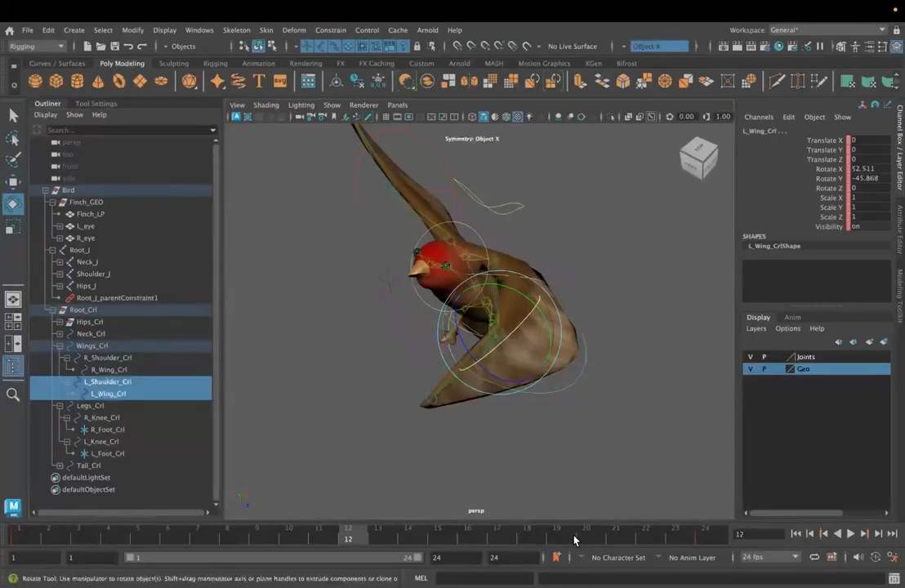
left_click_drag(490, 450, 527, 443, "alt")
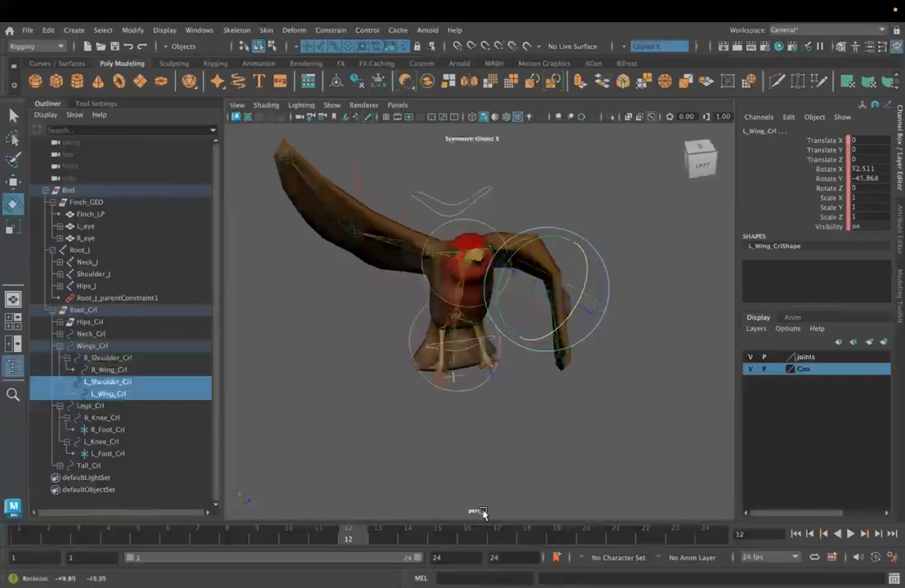
key("alt+v")
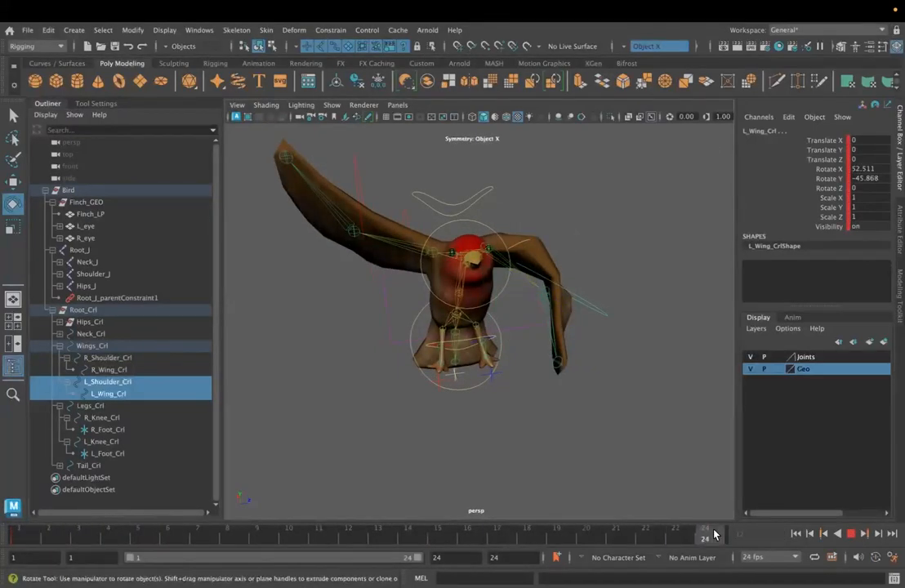
left_click_drag(595, 529, 350, 534)
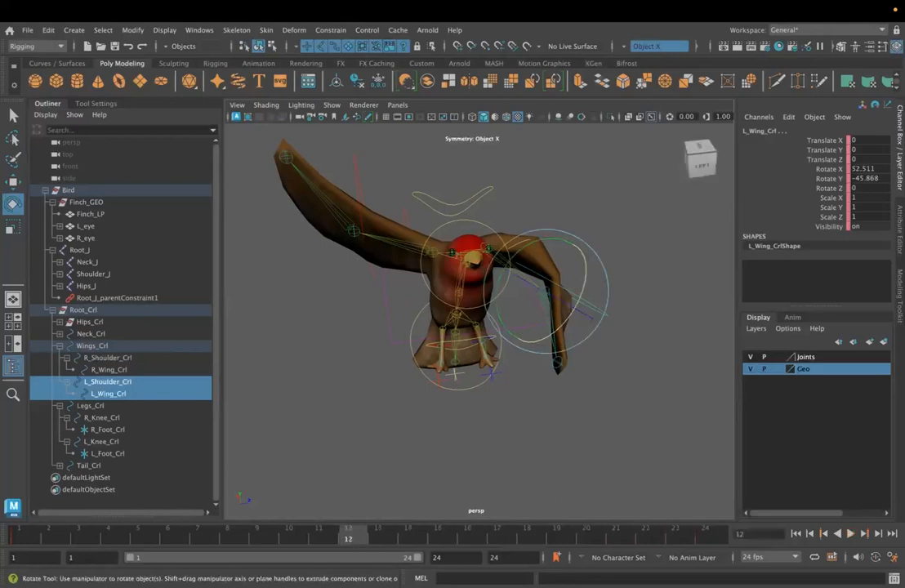
left_click_drag(588, 303, 537, 256)
left_click_drag(514, 206, 582, 213)
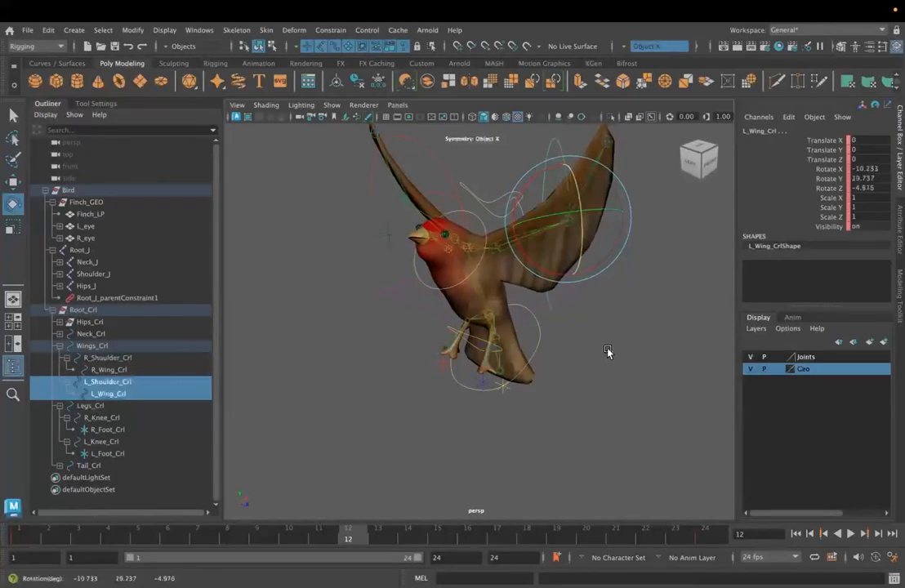
Step: Adjust L_Shoulder_Crl alone at frame 12, rotating it to about 29 in Y and -26 in Z
left_click(612, 333)
left_click_drag(645, 320, 521, 295, "alt")
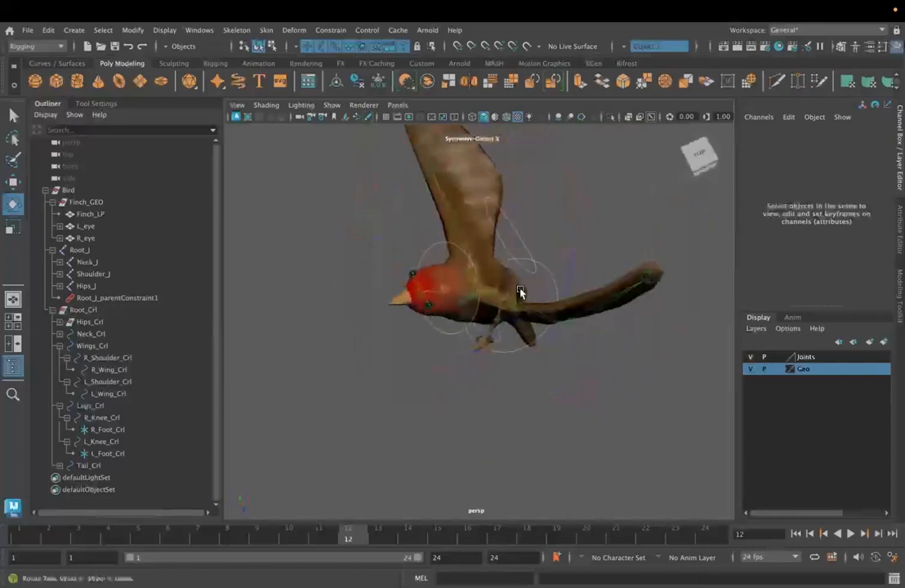
left_click(527, 345)
left_click_drag(539, 351, 545, 240, "alt")
left_click_drag(503, 280, 488, 273)
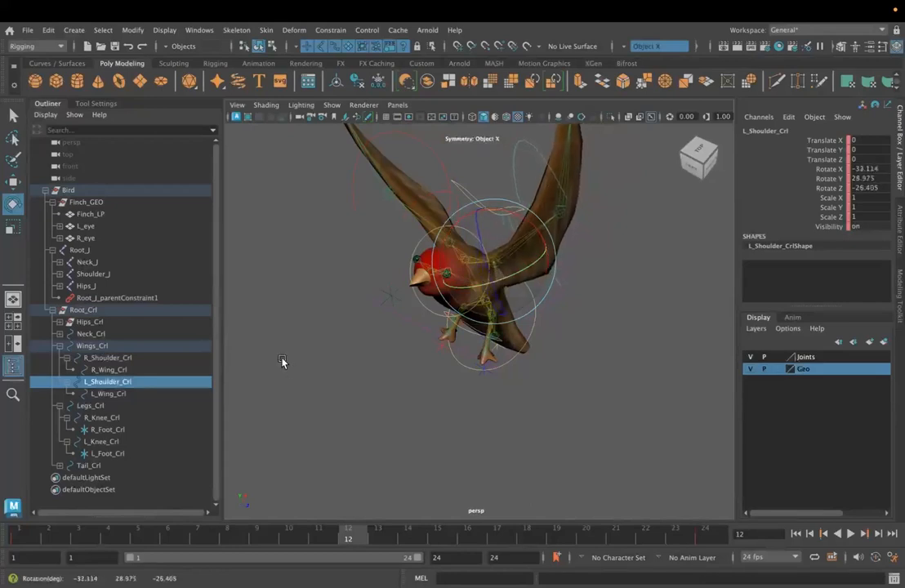
Step: Key L_Shoulder_Crl and L_Wing_Crl in the raised pose at frame 12 and return to frame 1
left_click(106, 393)
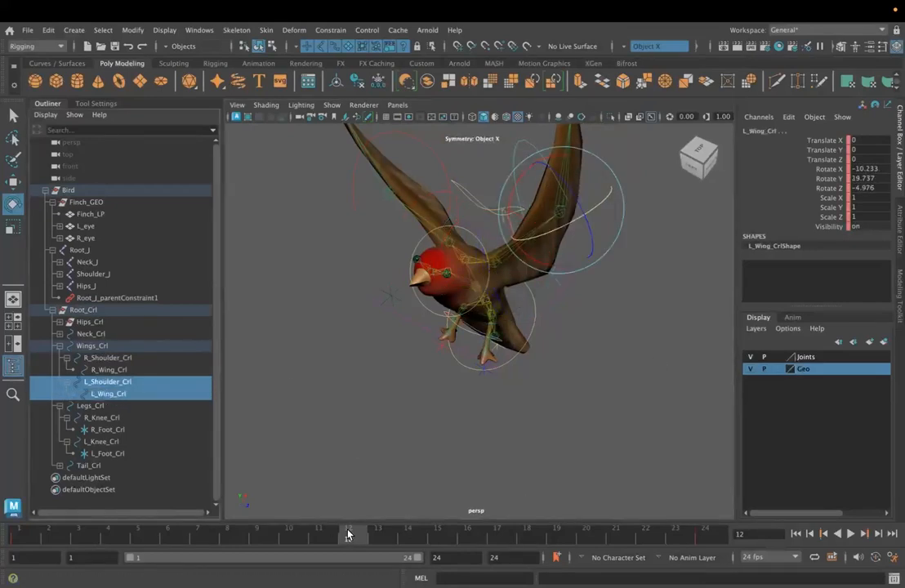
key("s")
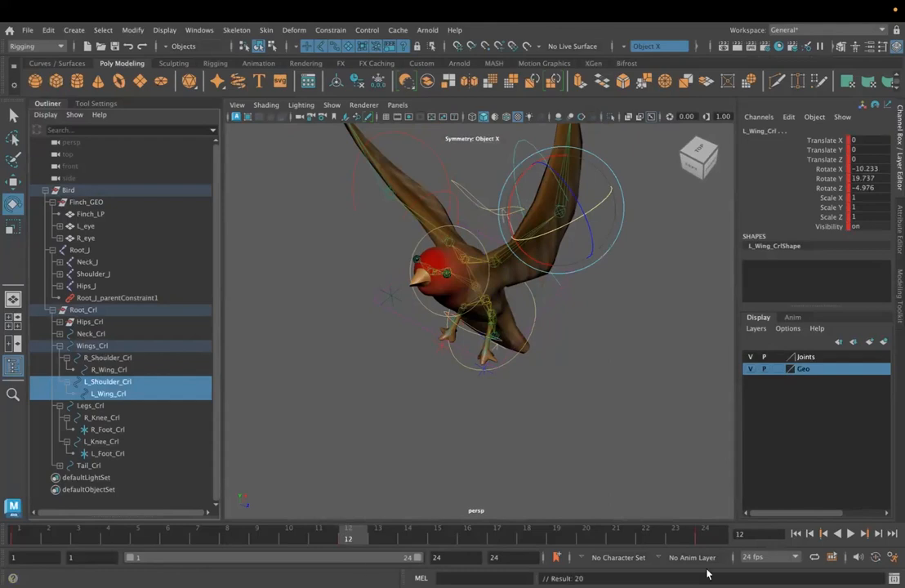
left_click(796, 535)
left_click_drag(561, 438, 727, 487, "alt")
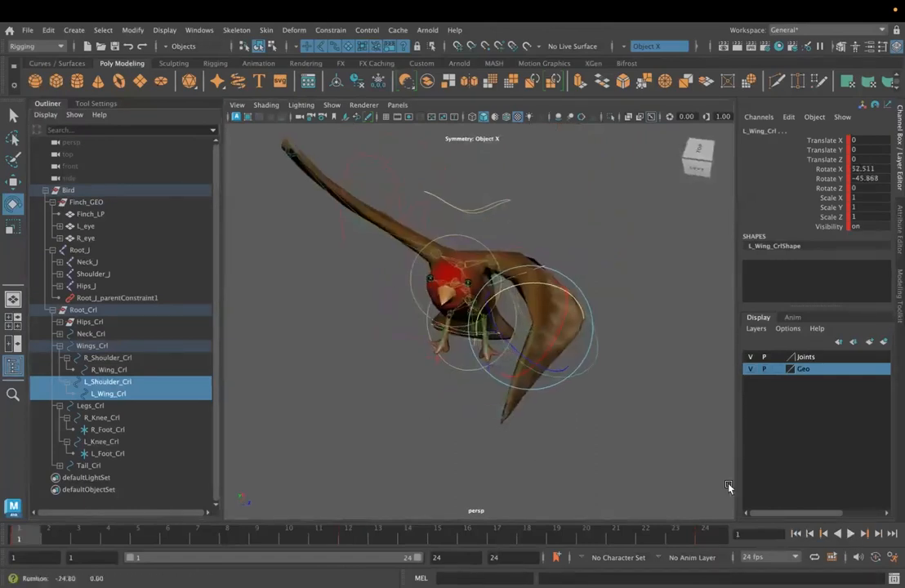
Step: Play back the left wing flap and return to frame 1
left_click(850, 534)
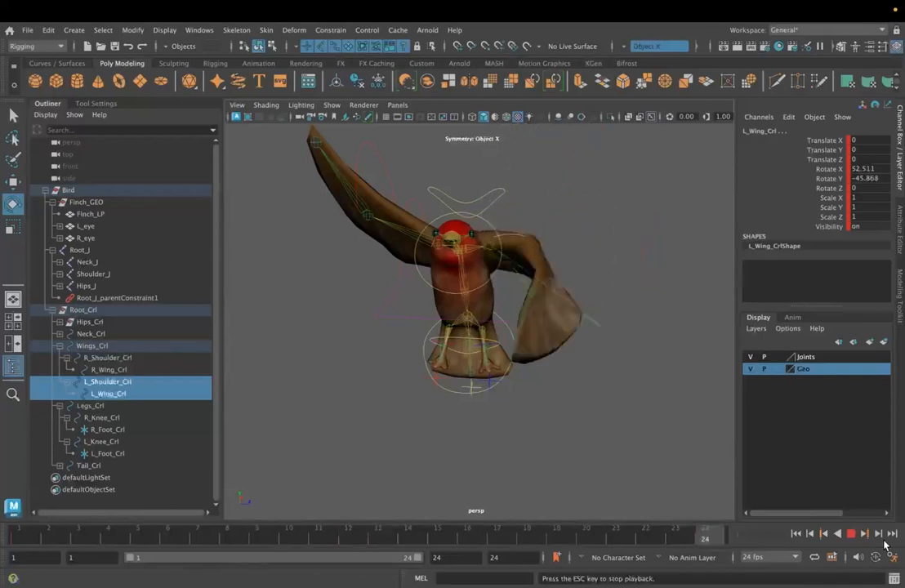
left_click(850, 533)
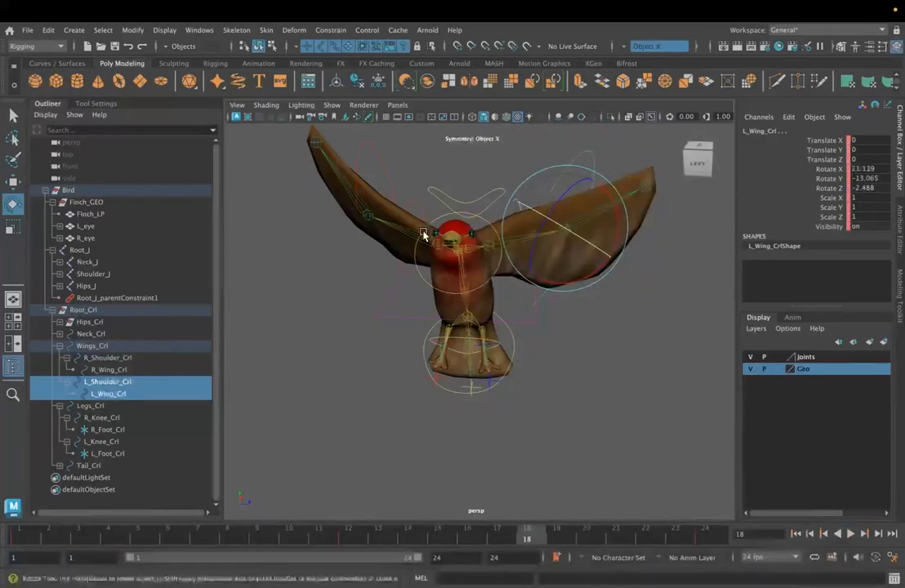
left_click(795, 533)
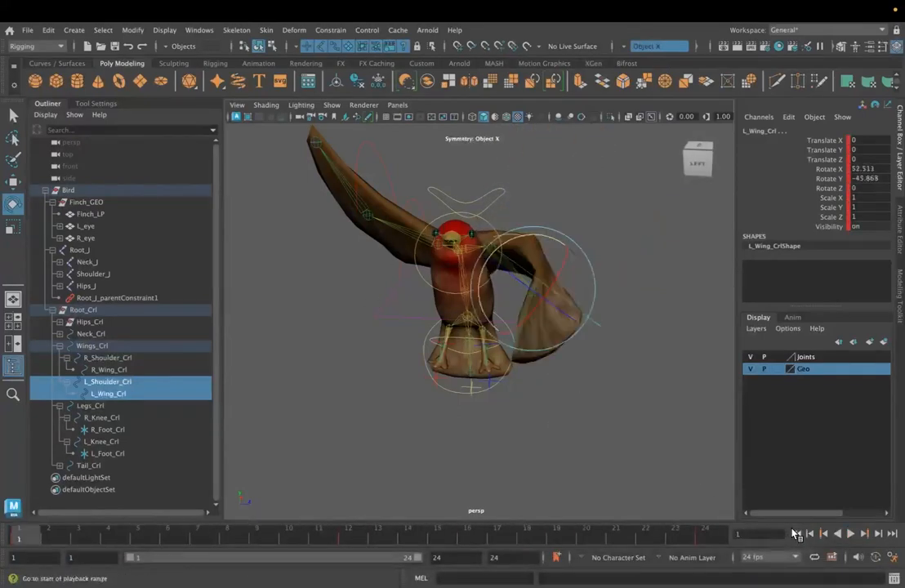
Step: Set the Geo and Joints display layers to Reference mode
left_click_drag(547, 383, 555, 210, "alt")
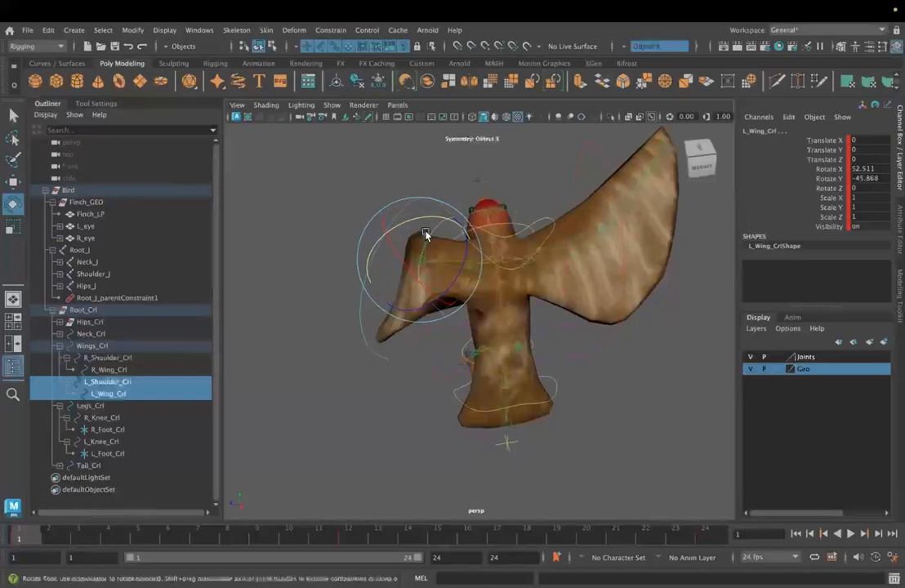
left_click_drag(519, 297, 567, 232, "alt")
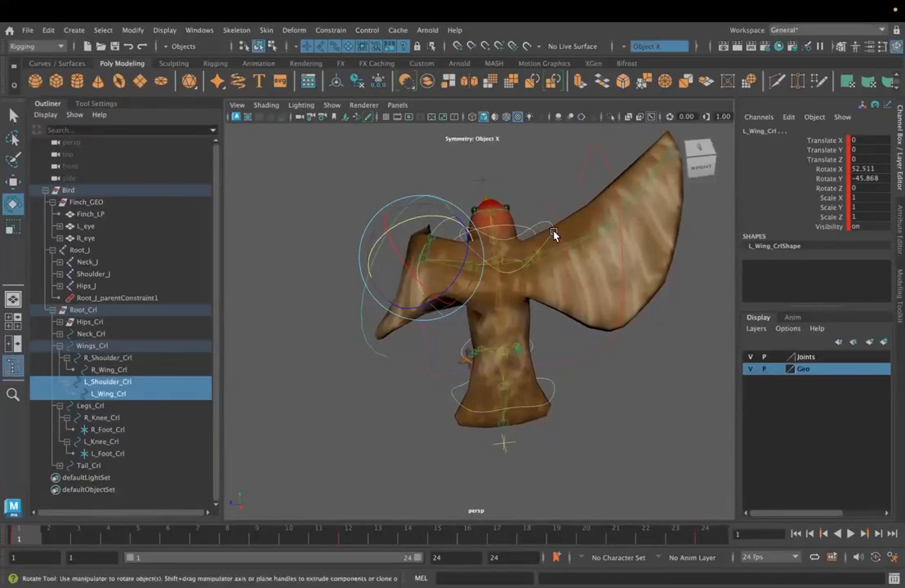
left_click(562, 239)
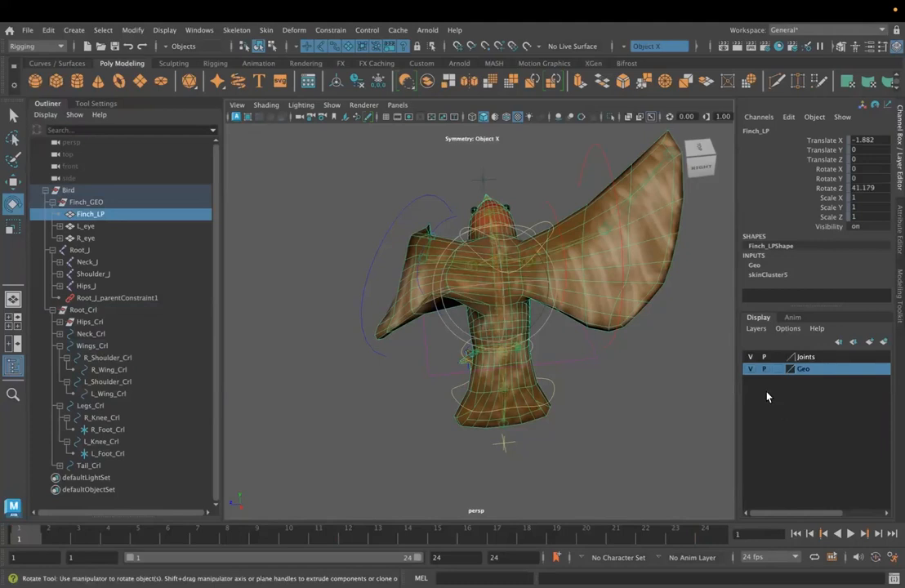
left_click(778, 369)
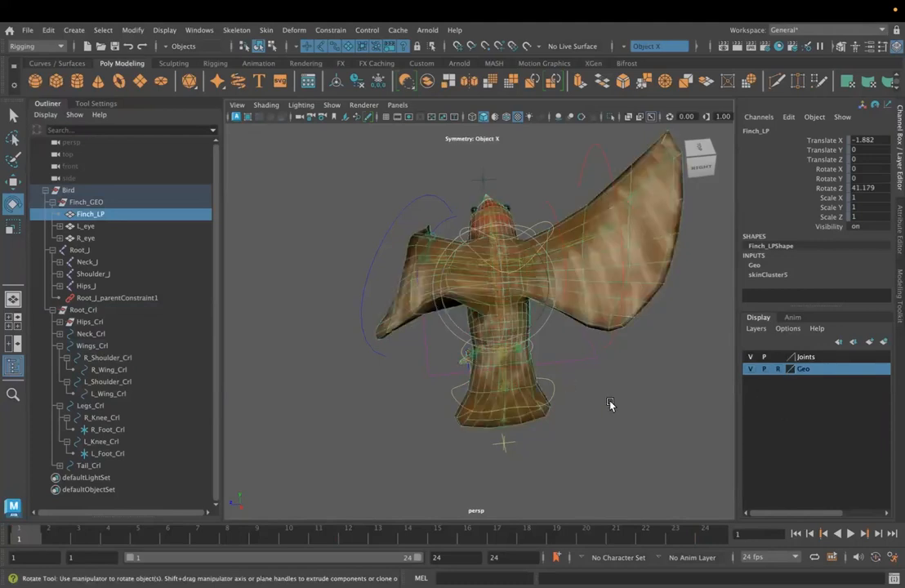
left_click(641, 384)
left_click(555, 233)
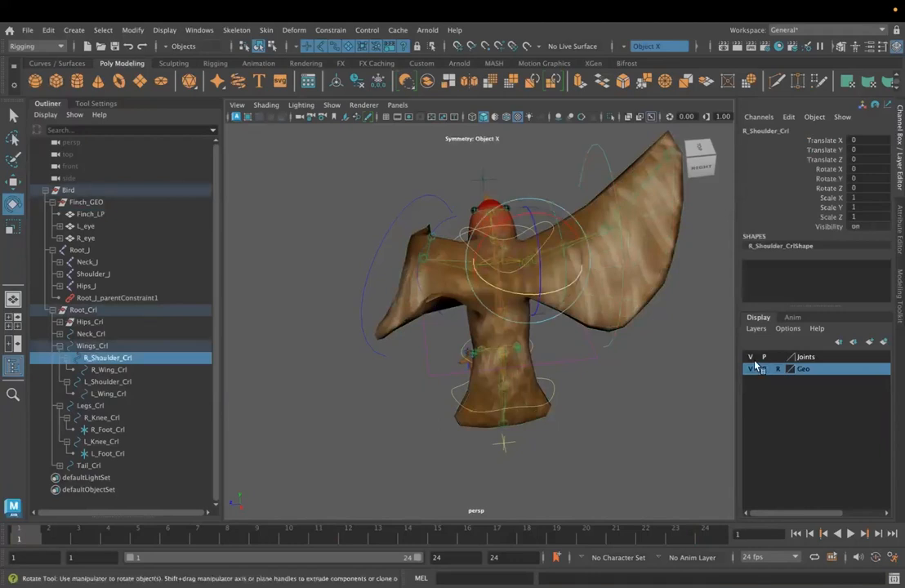
left_click(778, 368)
left_click(598, 424)
key("super+z")
Step: Set L_Shoulder_Crl's rotation to 51, -44 and -14 in X, Y and Z at frame 1 and key it
left_click_drag(631, 411, 515, 257, "alt")
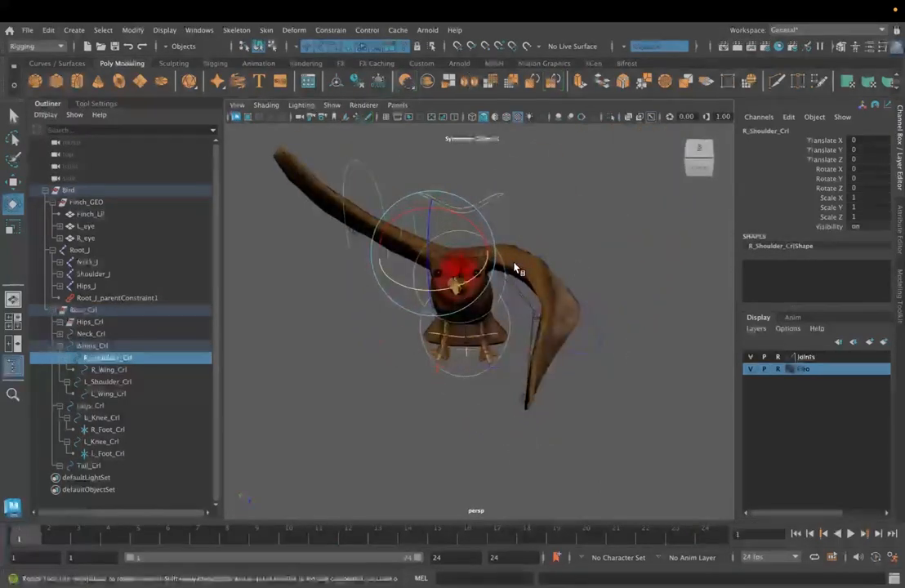
left_click(516, 272)
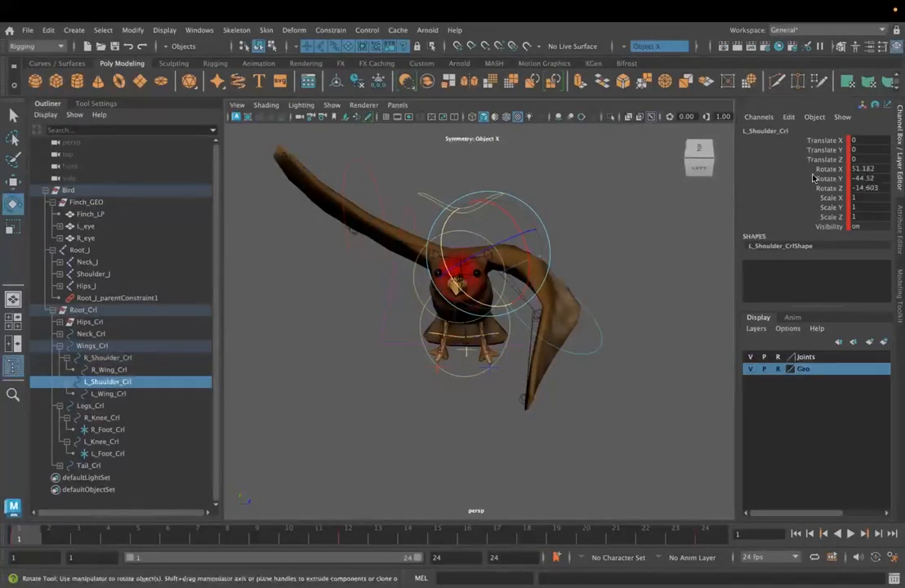
double_click(867, 168)
type("51")
key("Tab")
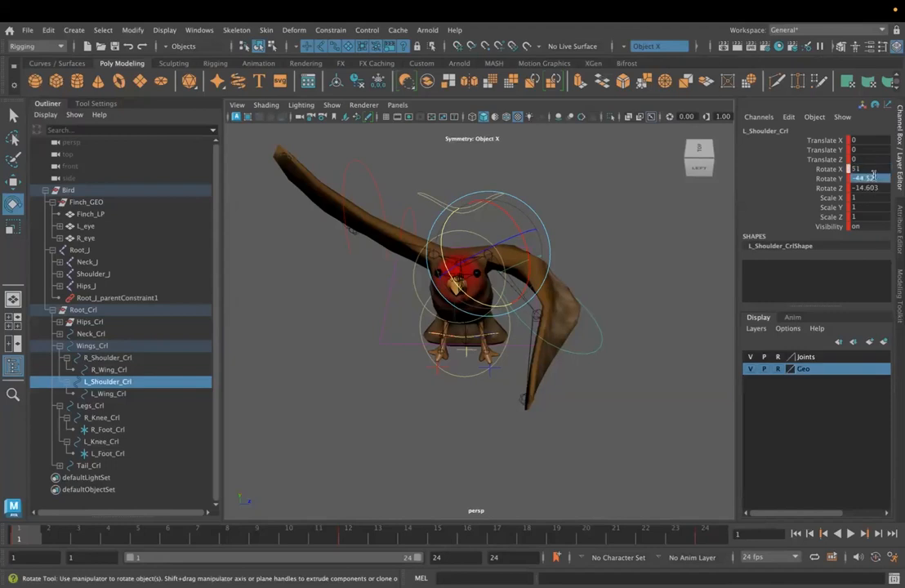
type("-44")
key("Tab")
type("-14")
key("Return")
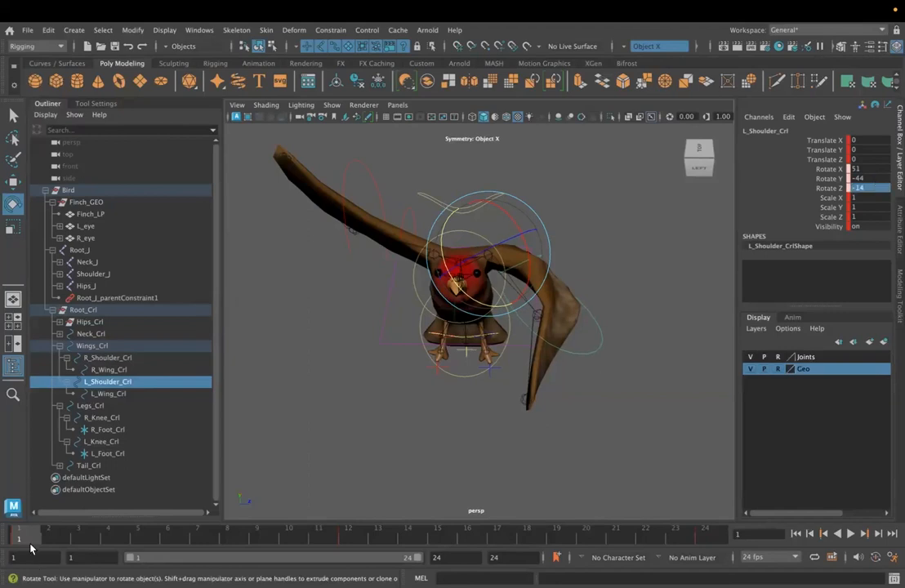
key("s")
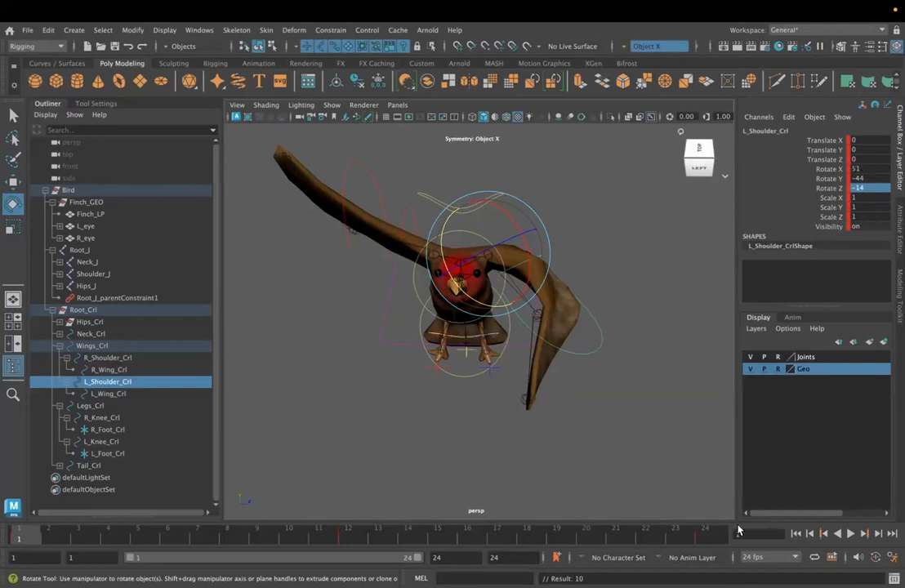
Step: At frame 24, set L_Shoulder_Crl's rotation to X 51, Y -44 and Z -14 and key it
key("alt+v")
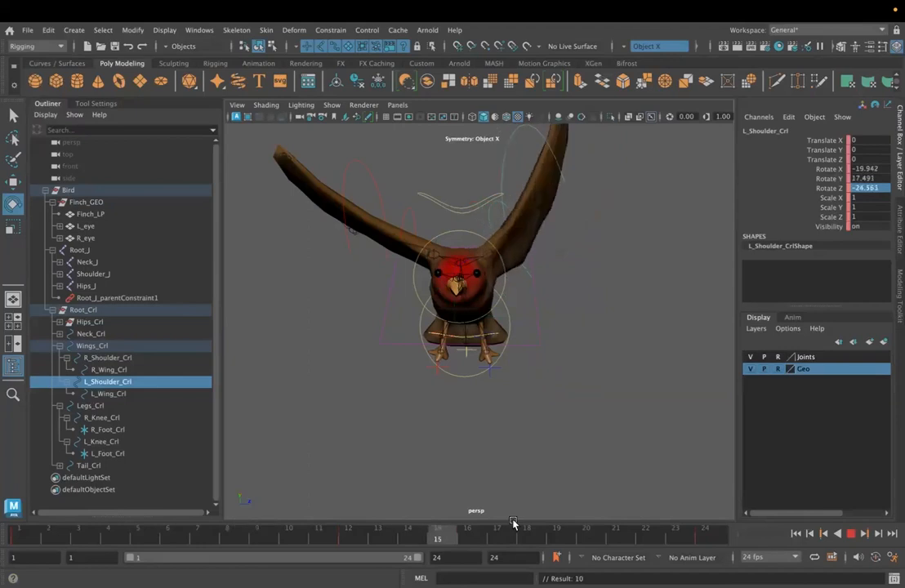
left_click(704, 539)
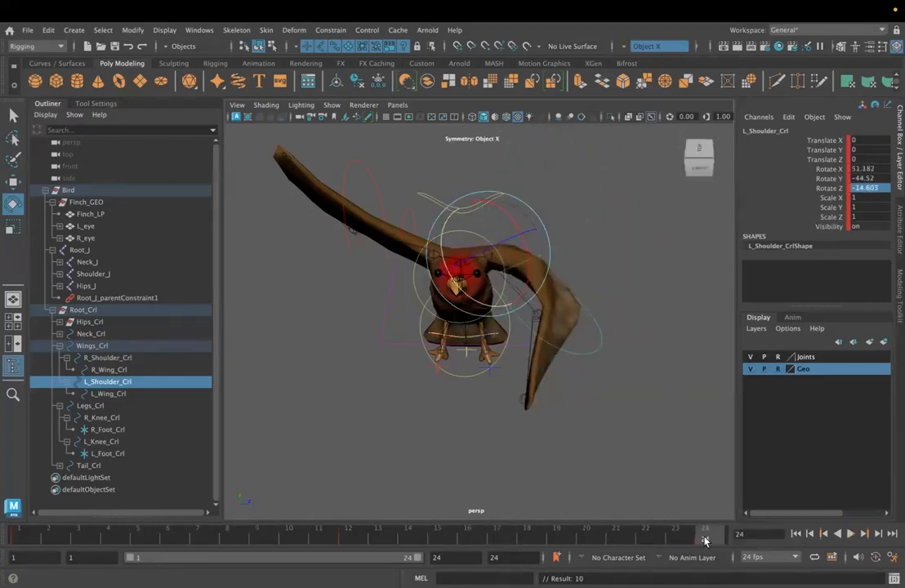
left_click(867, 169)
type("51")
left_click(879, 177)
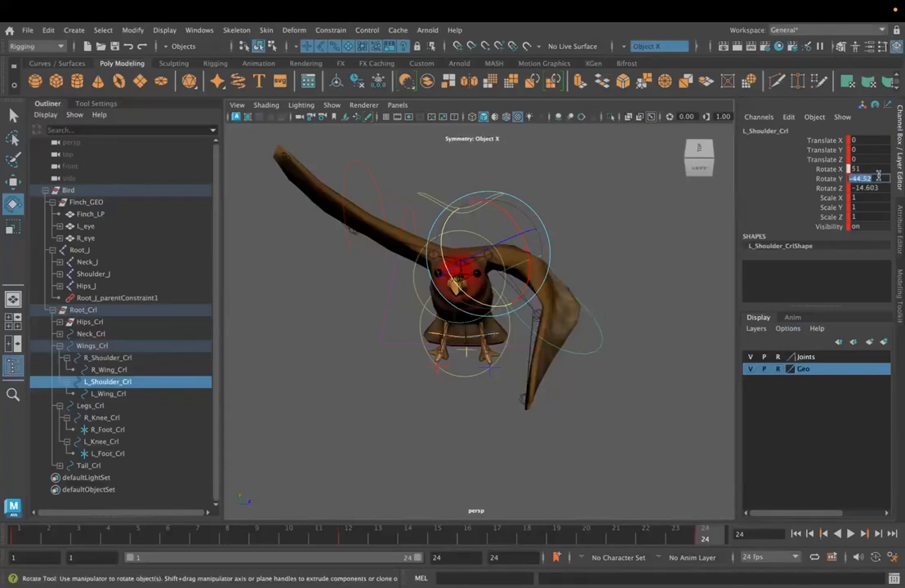
type("-44")
left_click(870, 187)
type("-1")
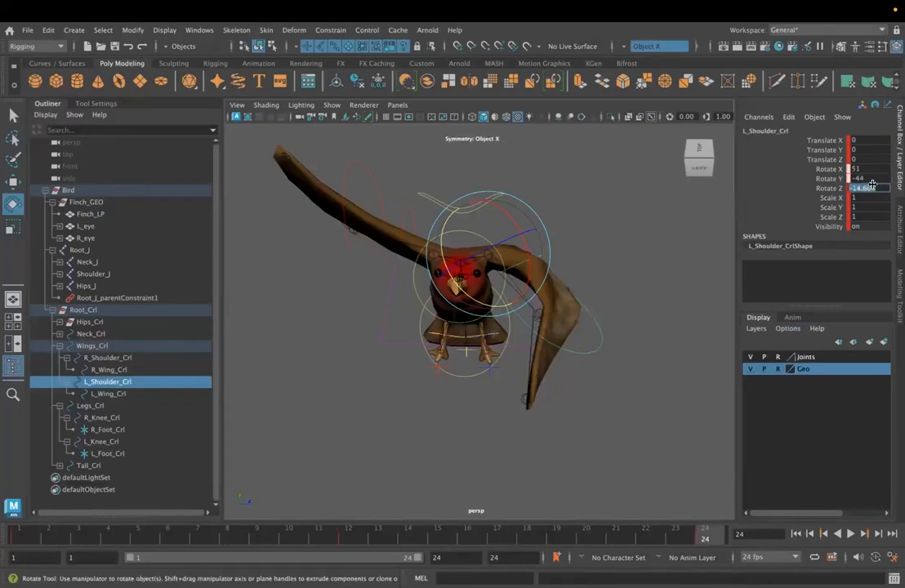
type("4")
key("Return")
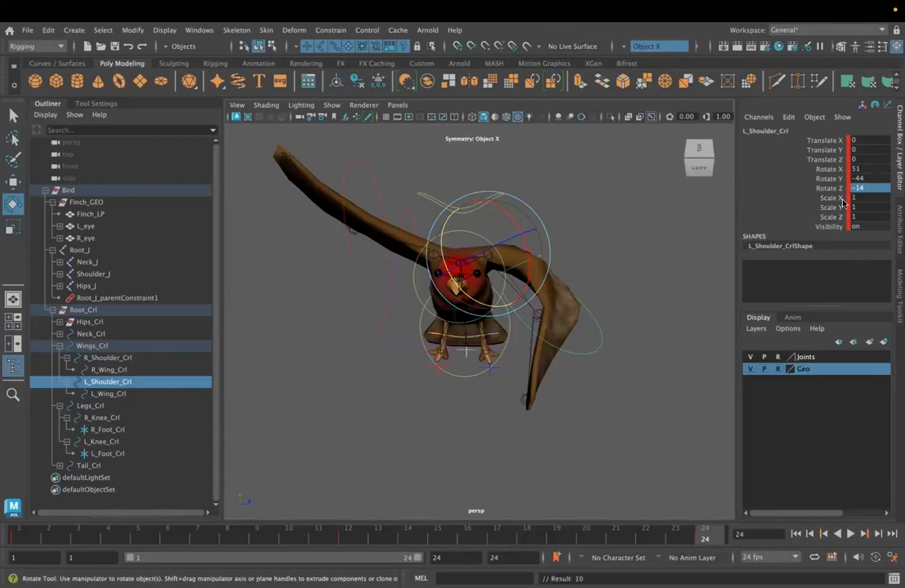
Step: Set R_Shoulder_Crl's rotation at frame 24 to X -51, Y 44 and Z -14
left_click(403, 219)
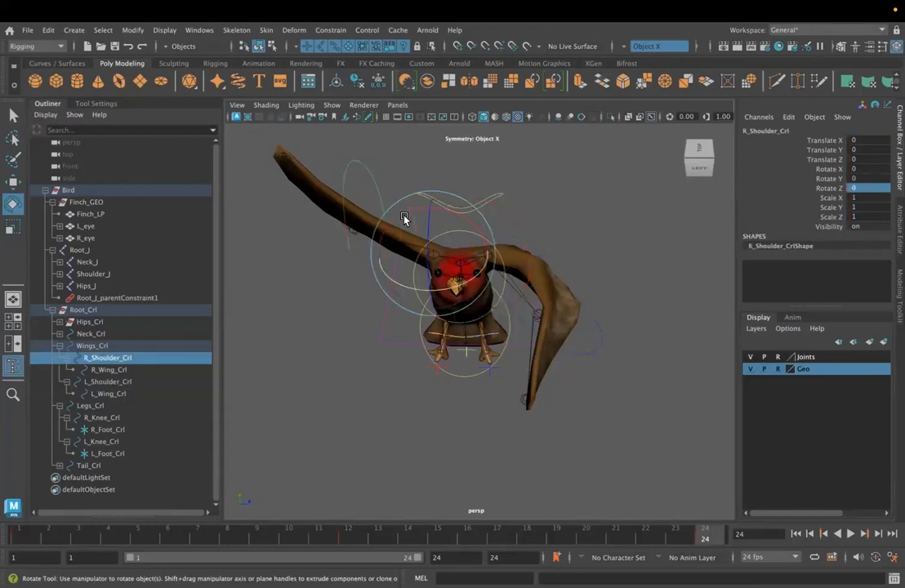
left_click(851, 170)
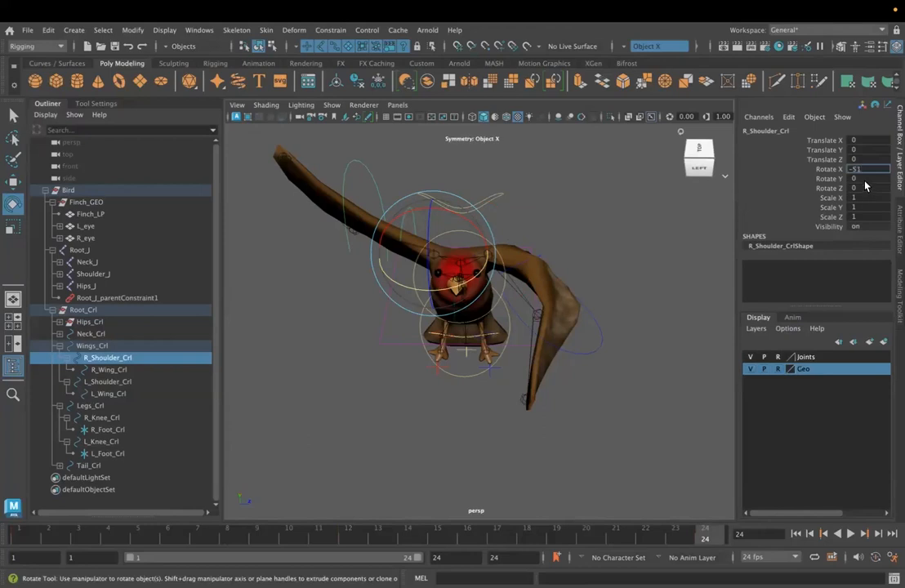
key("Tab")
type("44")
key("Tab")
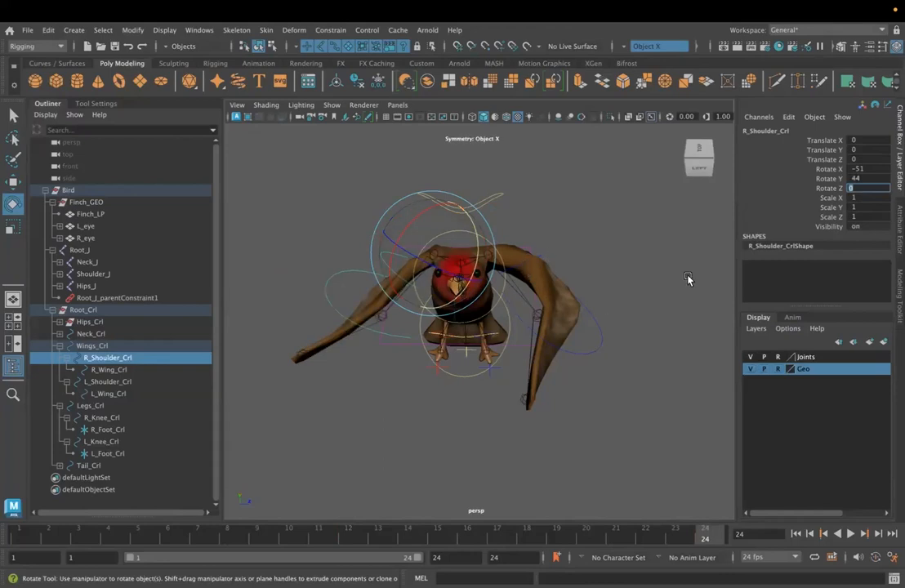
type("4")
key("Return")
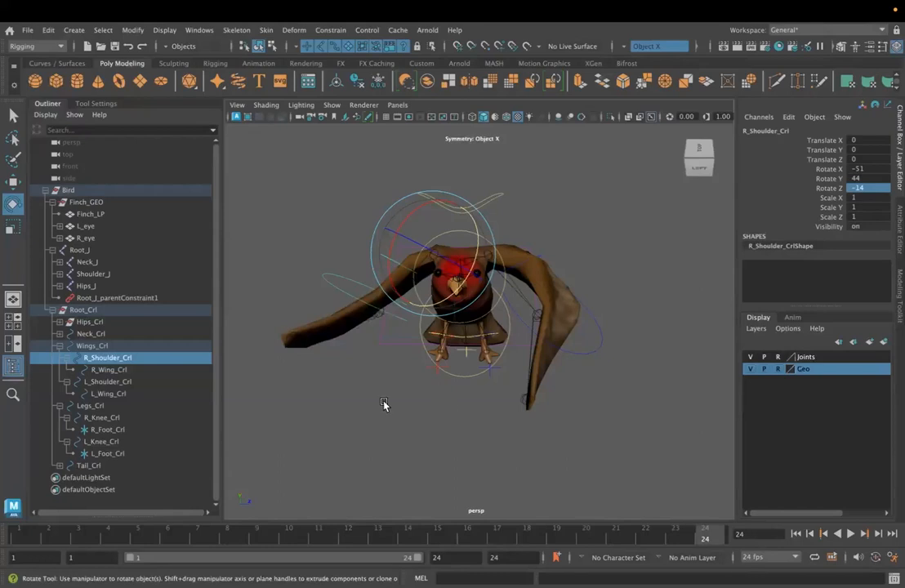
Step: Set L_Wing_Crl's Rotate X to 52 and Rotate Y to -46 at frame 24 and key it
left_click_drag(370, 405, 373, 315, "alt")
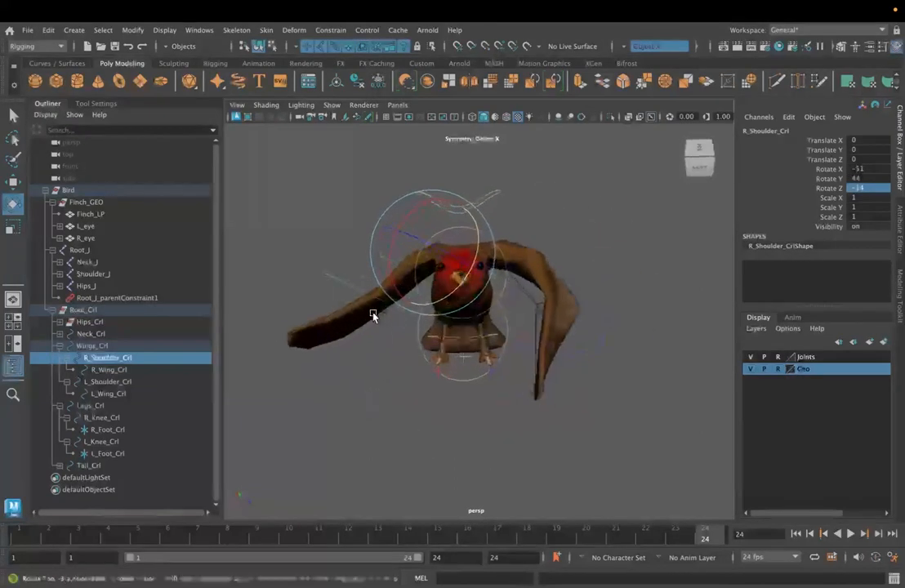
left_click(109, 370)
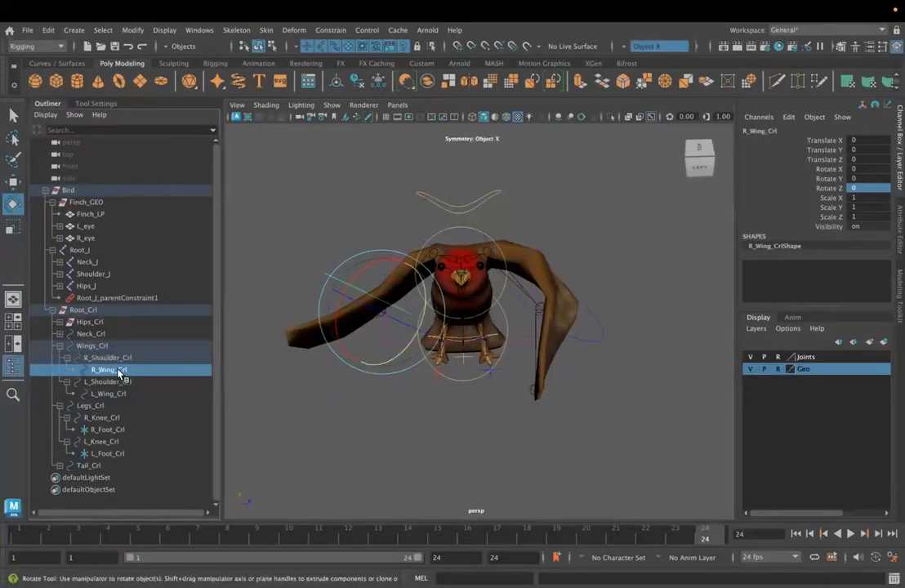
left_click(106, 393)
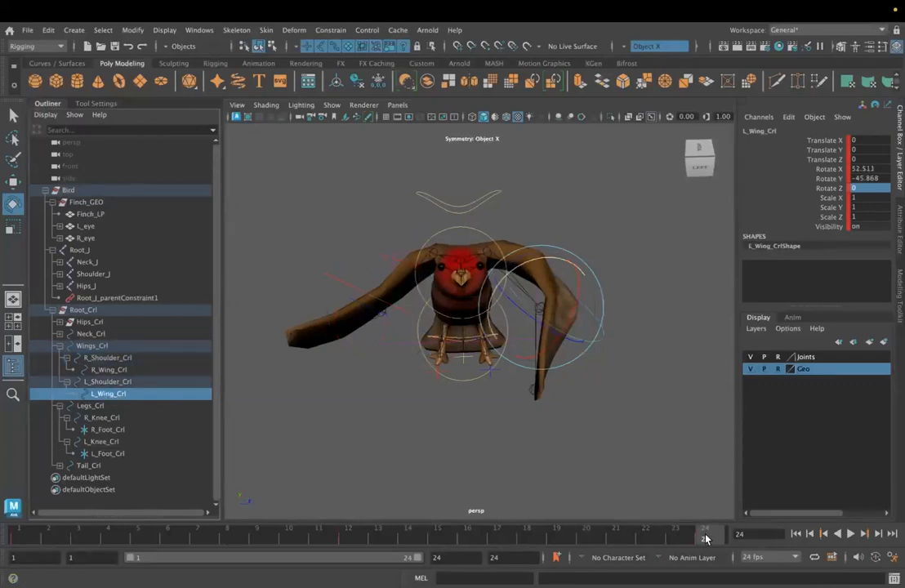
left_click(871, 168)
double_click(865, 169)
type("52")
key("Tab")
type("-46")
key("Return")
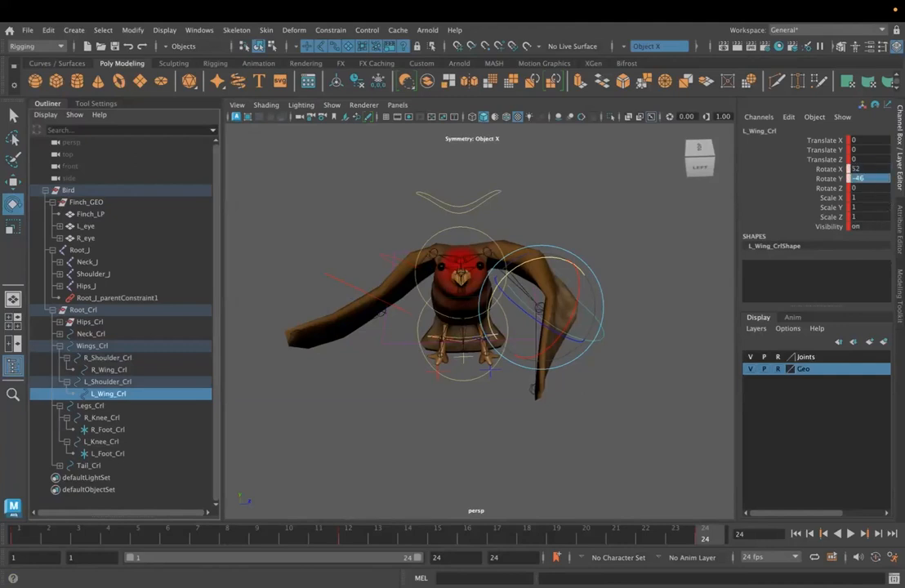
key("s")
Step: At frame 1, set L_Wing_Crl's Rotate X to 52 and Rotate Y to -46
left_click_drag(698, 535, 11, 542)
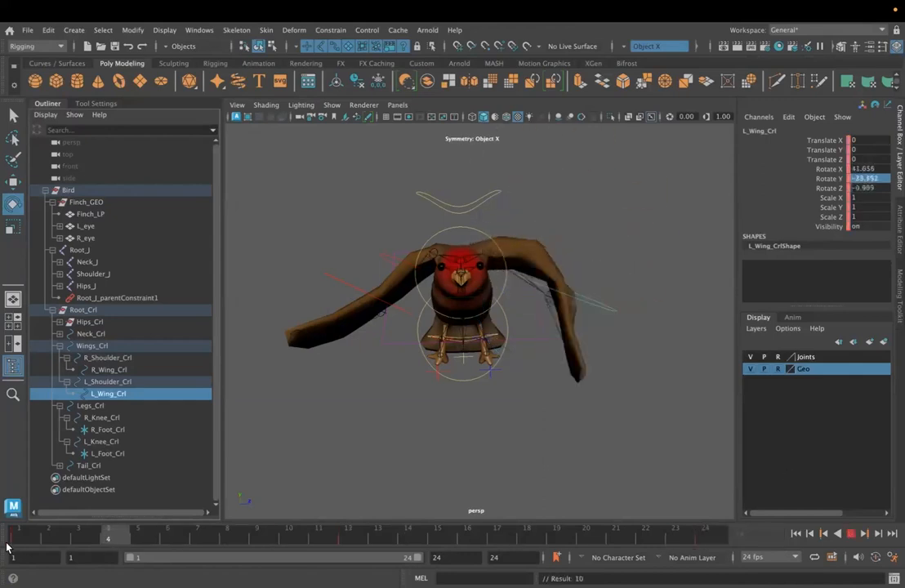
left_click(10, 542)
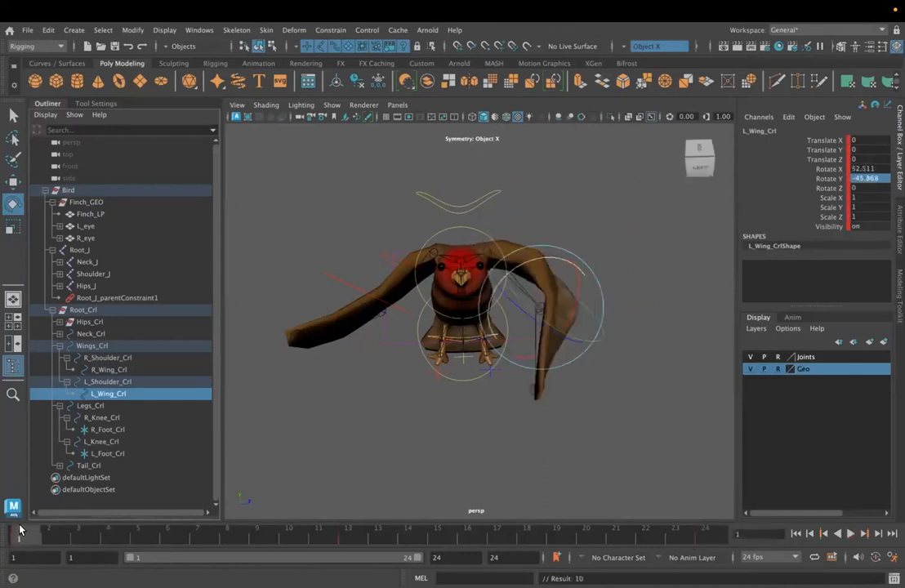
double_click(865, 169)
type("52")
key("Tab")
type("-46")
key("Return")
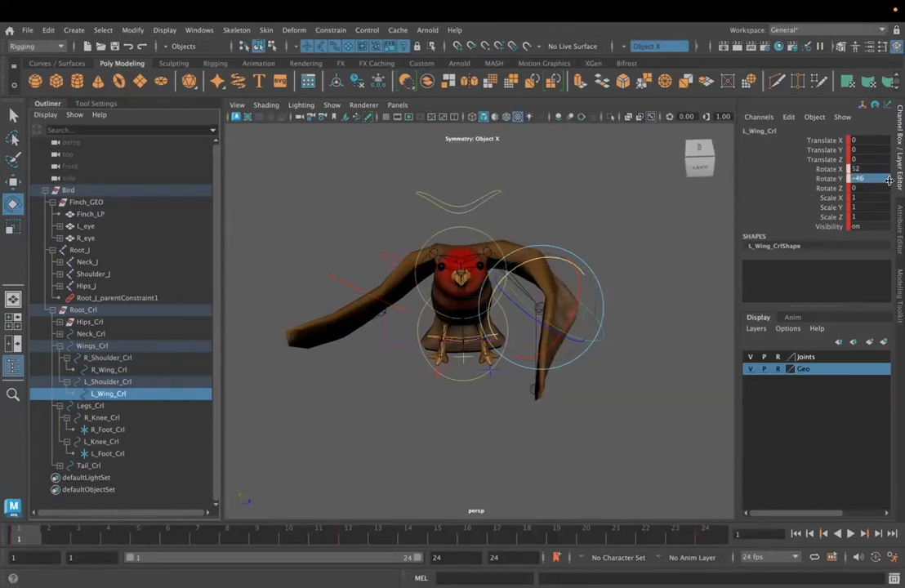
Step: Mirror L_Wing_Crl's frame 1 rotation onto R_Wing_Crl by setting its Rotate X to -52 and Rotate Y to 46
left_click(343, 283)
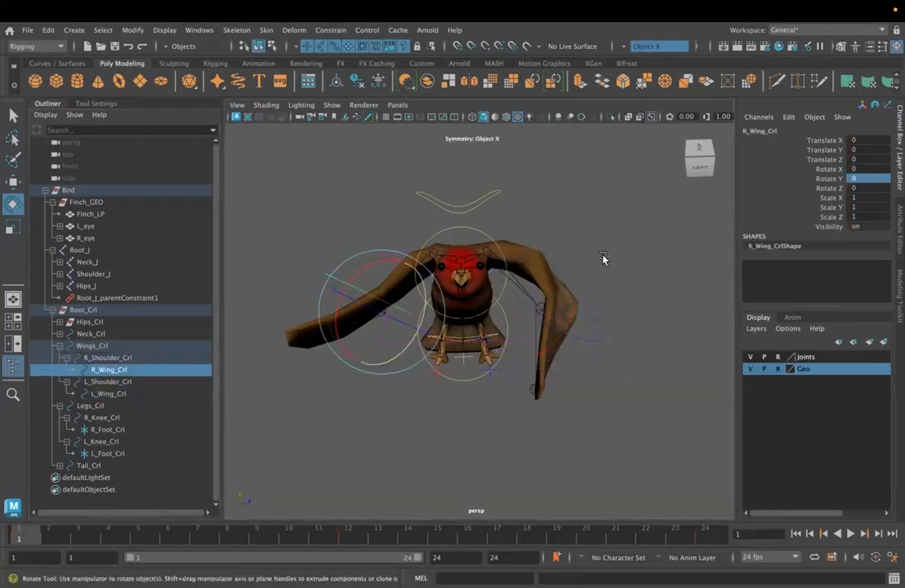
left_click(597, 337)
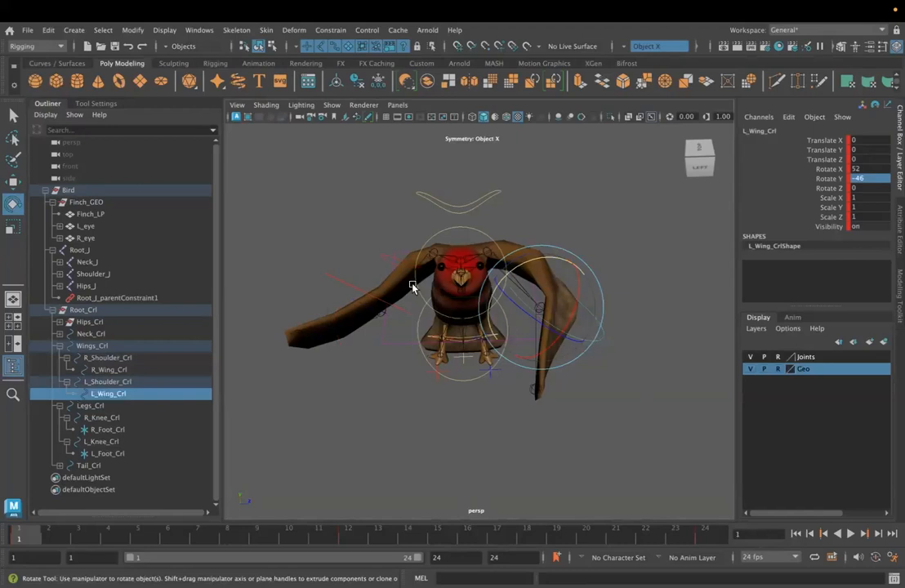
left_click(343, 283)
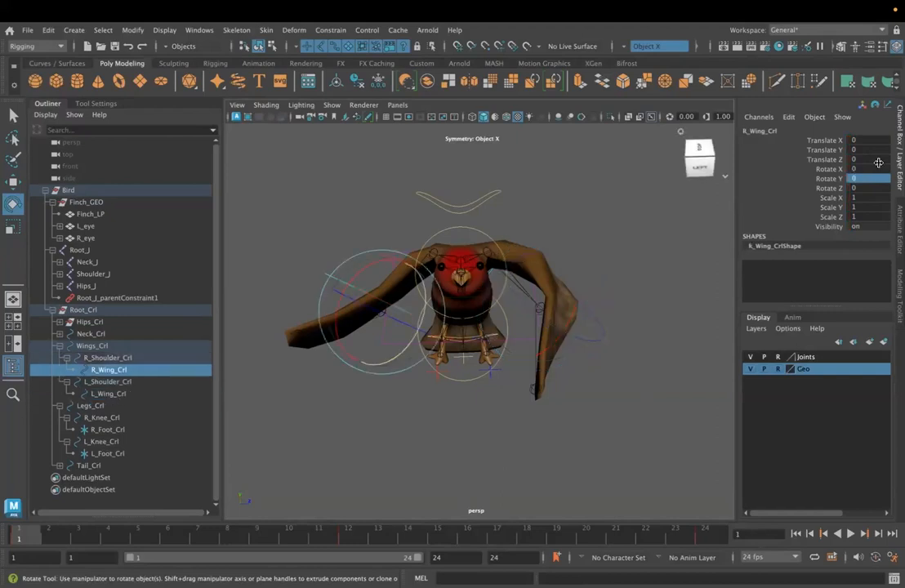
double_click(875, 168)
type("-52")
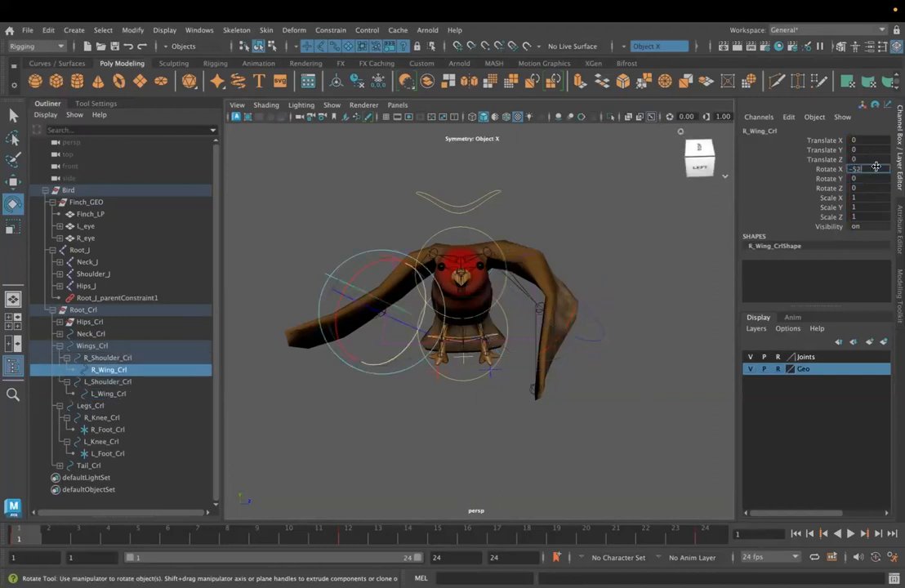
key("Return")
double_click(857, 179)
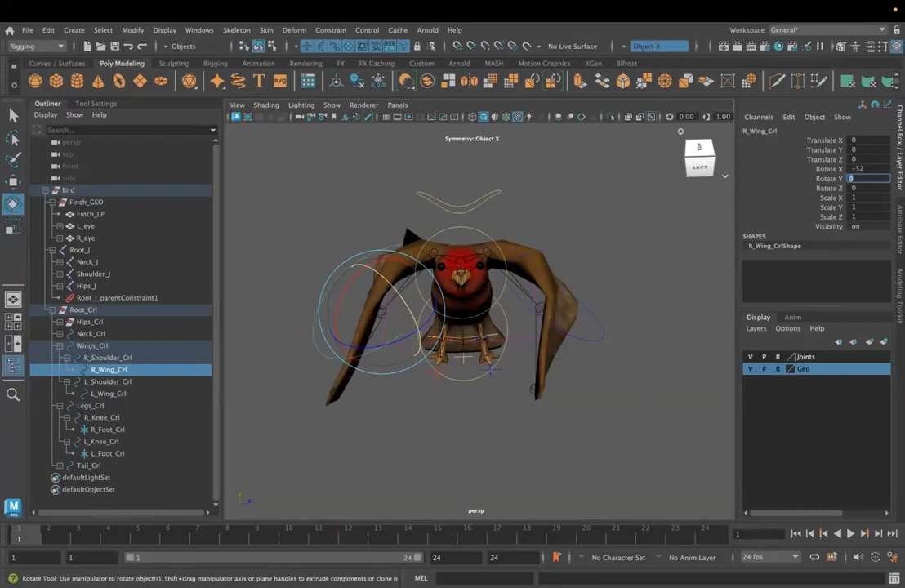
left_click(587, 344)
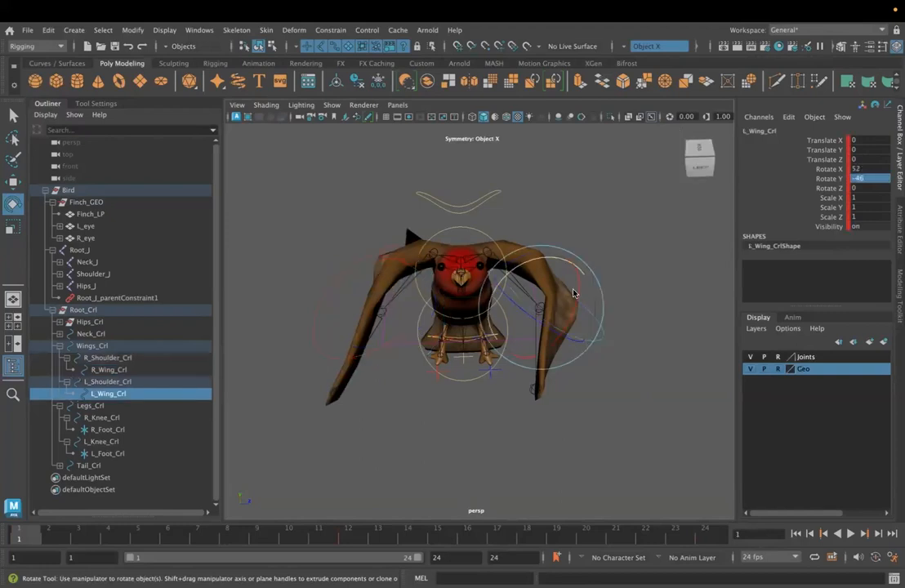
left_click(322, 302)
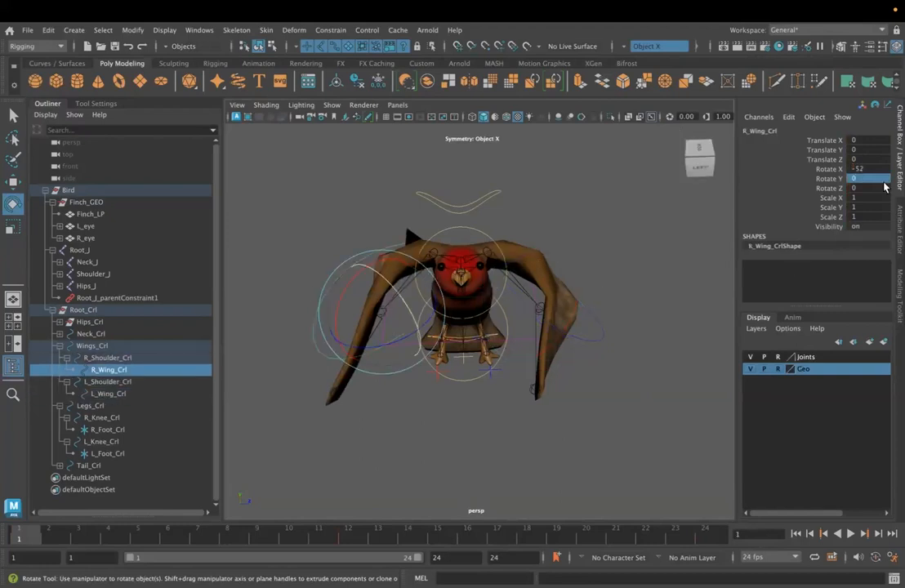
double_click(880, 179)
type("46")
key("Return")
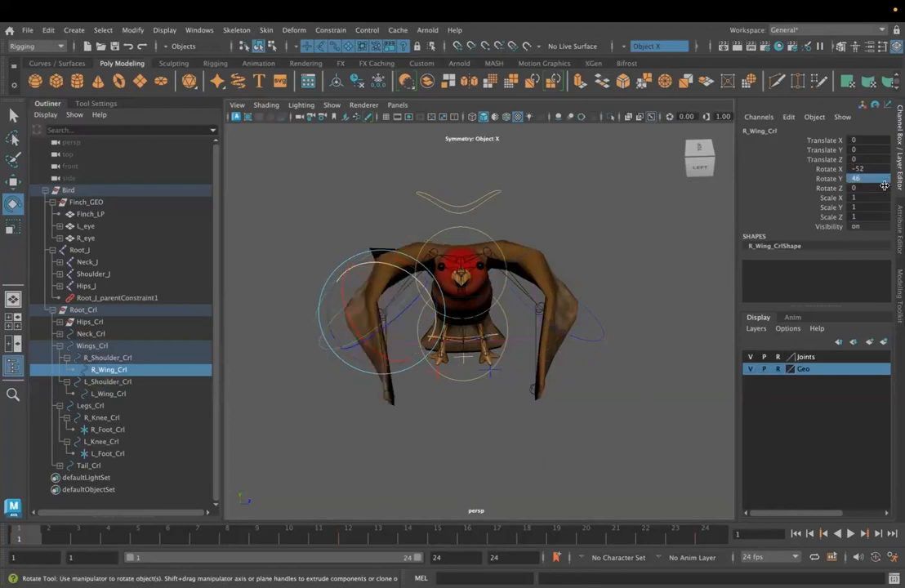
Step: Key R_Wing_Crl and R_Shoulder_Crl together at frames 1 and 24
left_click_drag(293, 416, 427, 388, "alt")
right_click_drag(427, 388, 508, 384, "alt")
left_click_drag(509, 384, 155, 460, "alt")
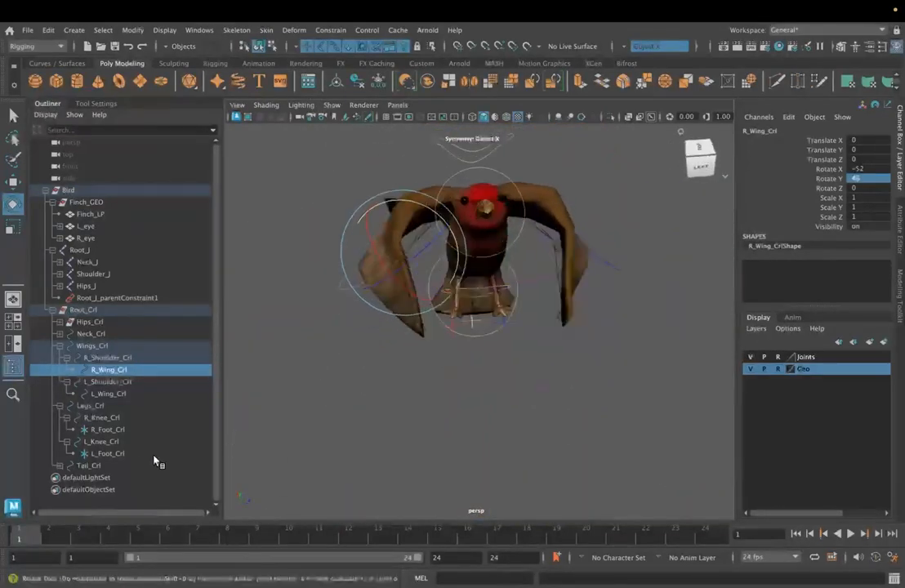
key("s")
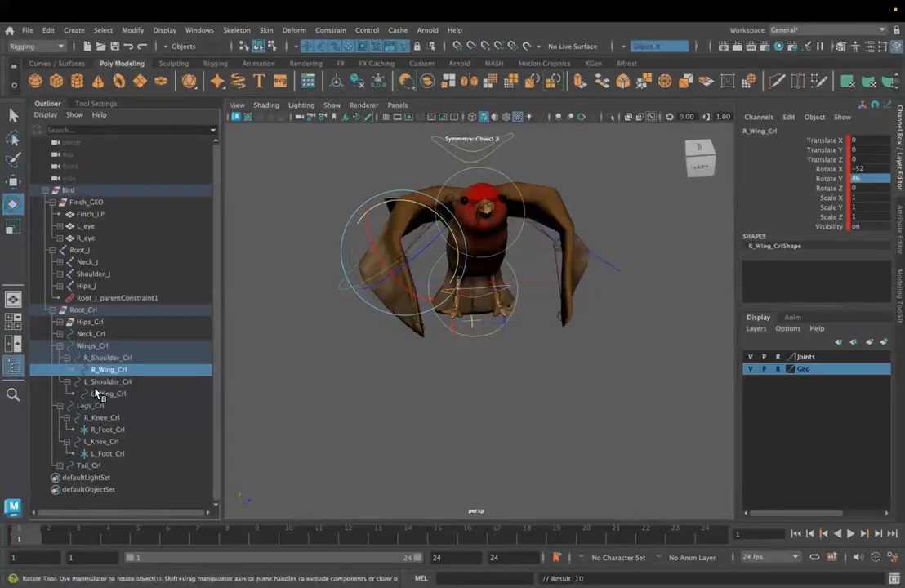
left_click(111, 359)
key("s")
left_click(318, 532)
left_click_drag(399, 535, 716, 546)
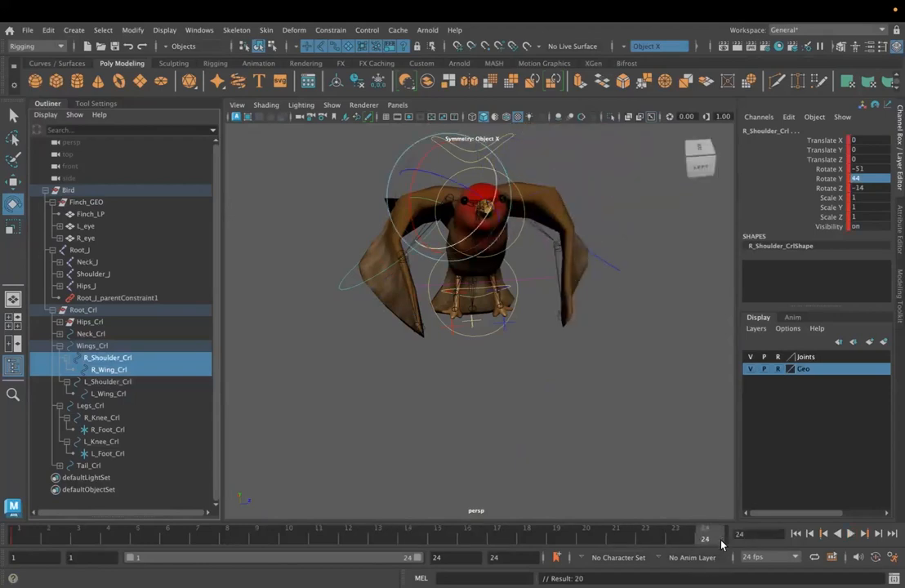
Step: At frame 12, set L_Shoulder_Crl's rotation to X -33, Y 29 and Z -26 and key it
left_click(348, 536)
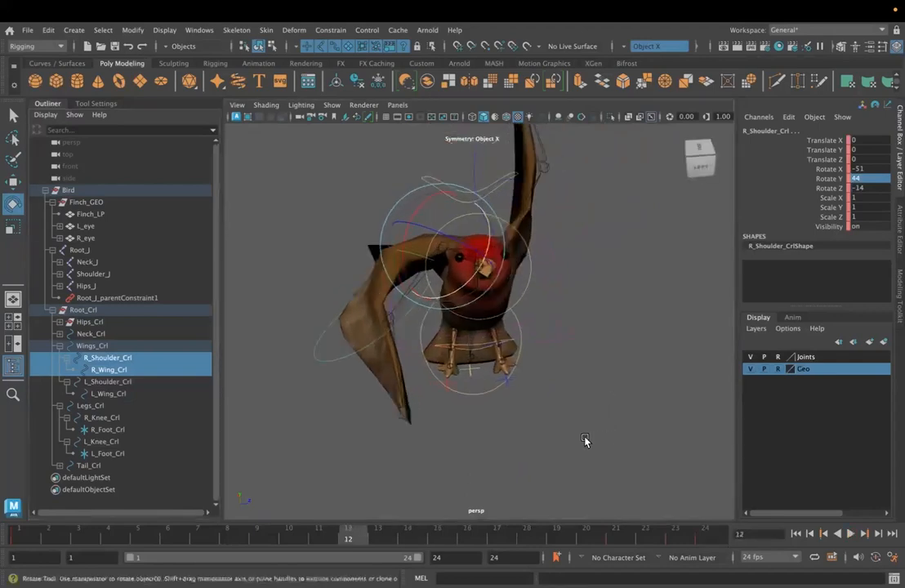
left_click_drag(584, 441, 494, 259, "alt")
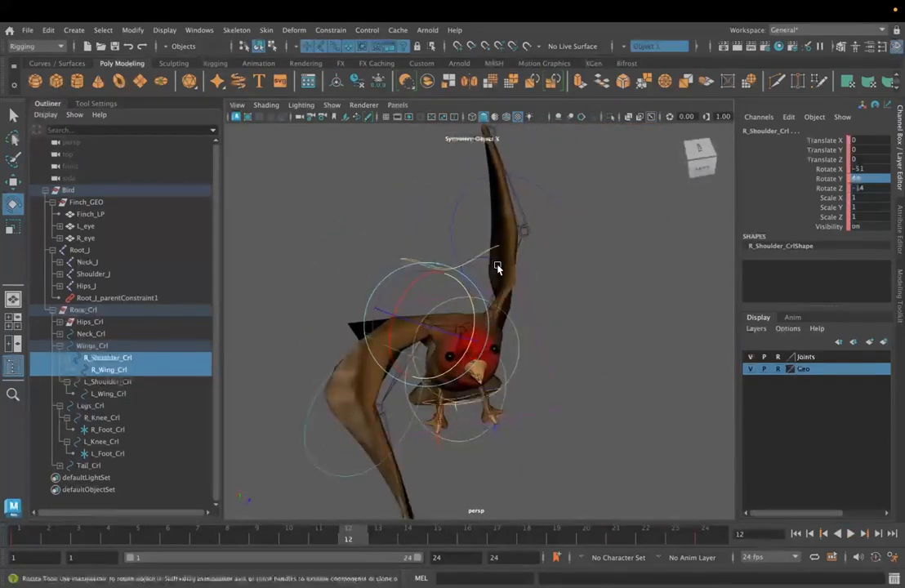
left_click(496, 261)
left_click(485, 268)
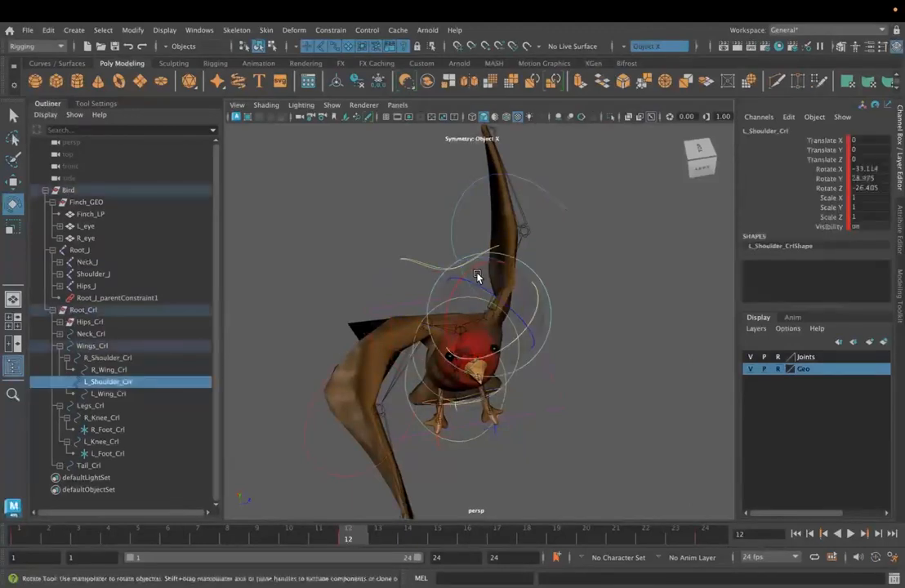
left_click(865, 168)
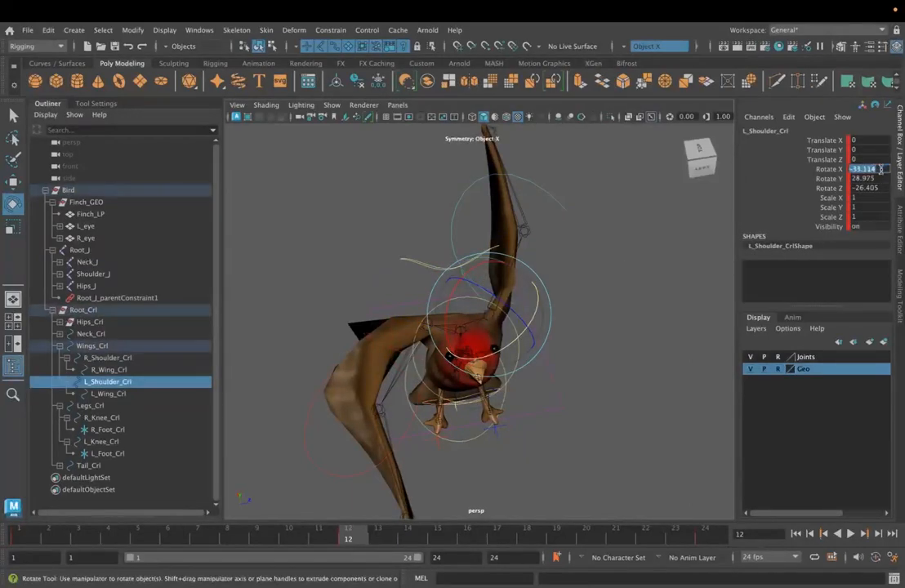
type("-33")
key("Tab")
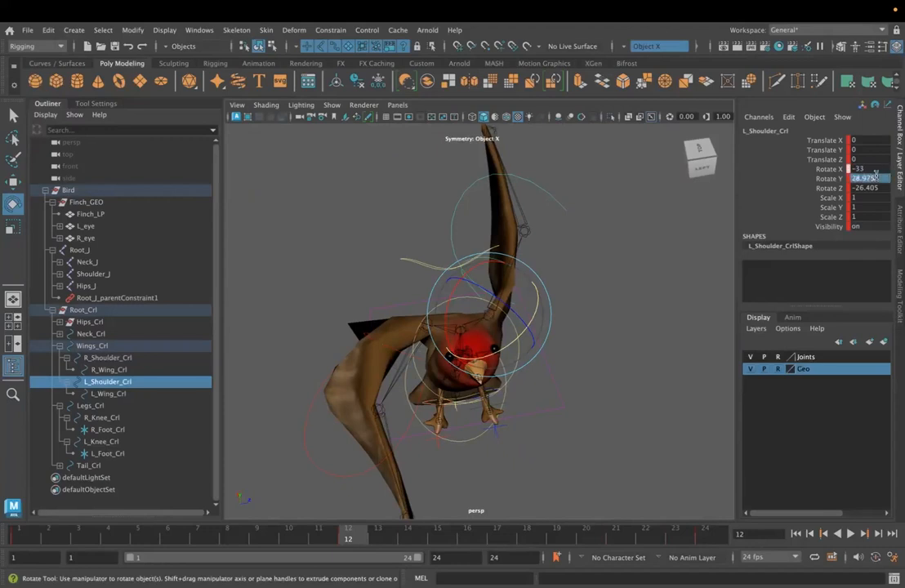
type("29")
key("Tab")
type("-")
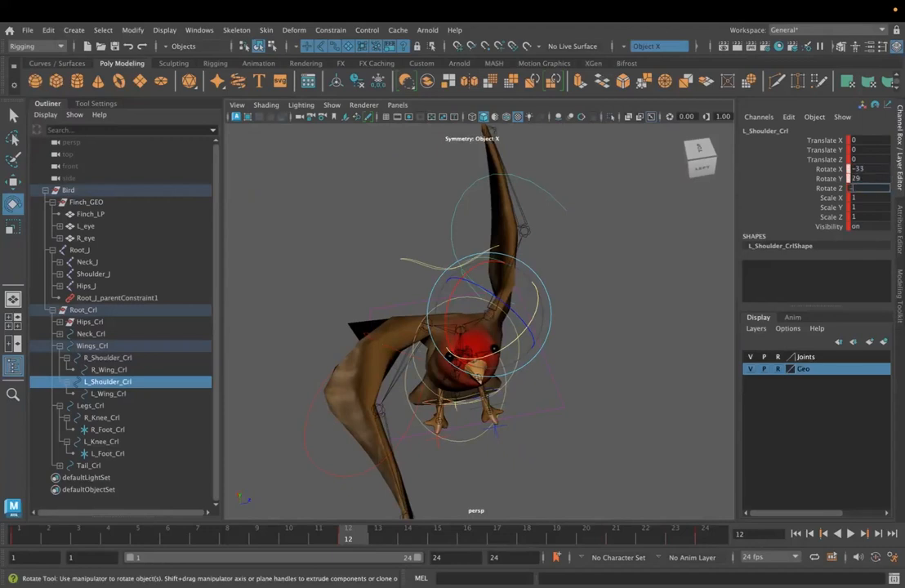
key("Return")
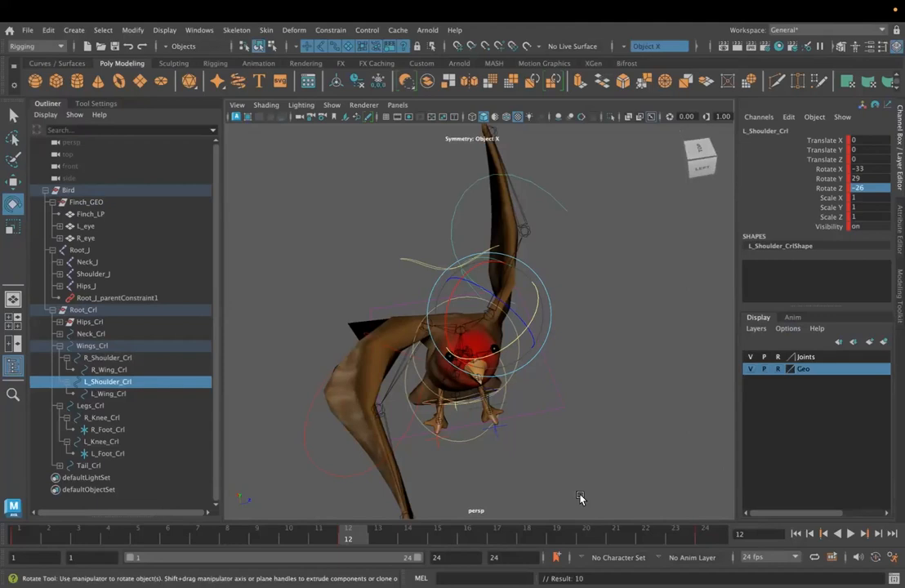
Step: Set R_Shoulder_Crl's Rotate X to 33 at frame 12, mirroring the left shoulder control
mouse_move(561, 418)
left_mouse_down("alt")
mouse_move(579, 415)
mouse_move(578, 407)
mouse_move(547, 414)
left_mouse_up("alt")
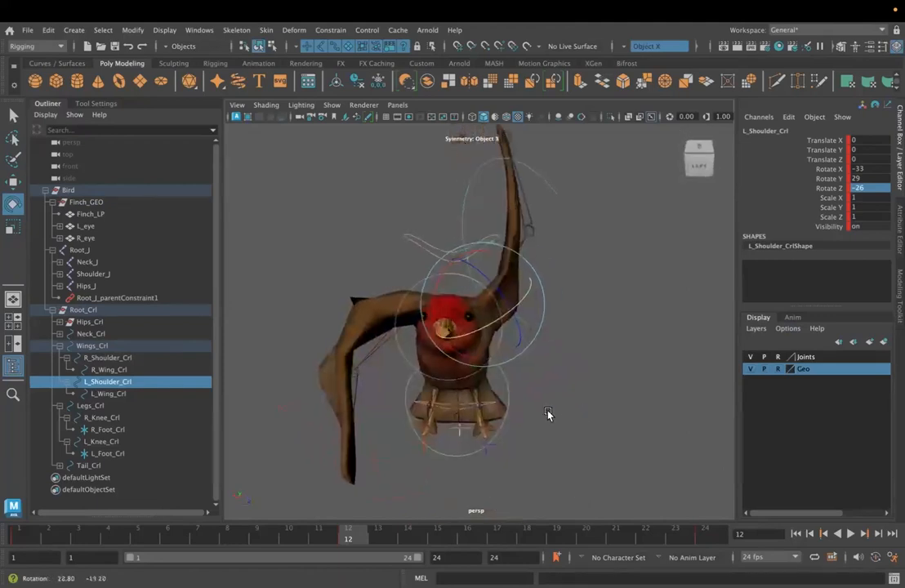
left_click(385, 313)
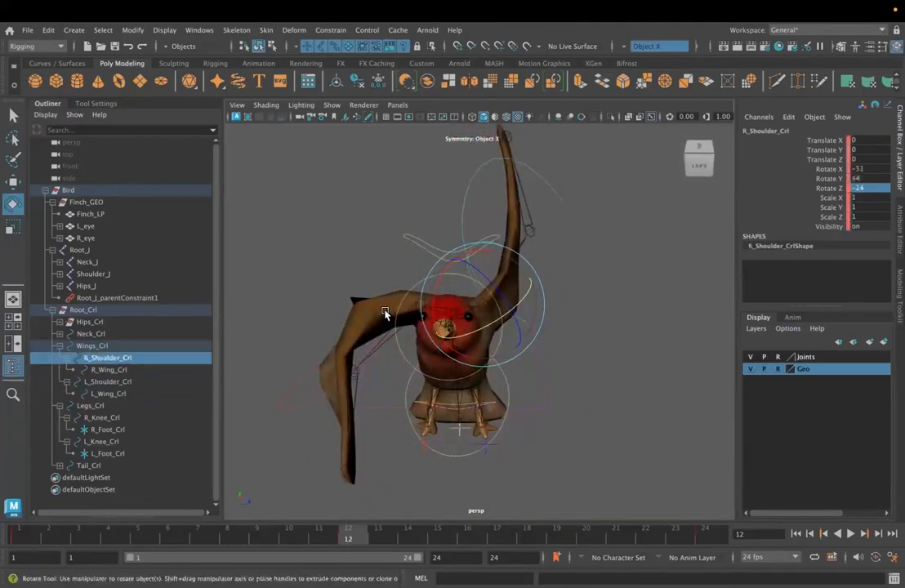
left_click(625, 288)
left_click(499, 247)
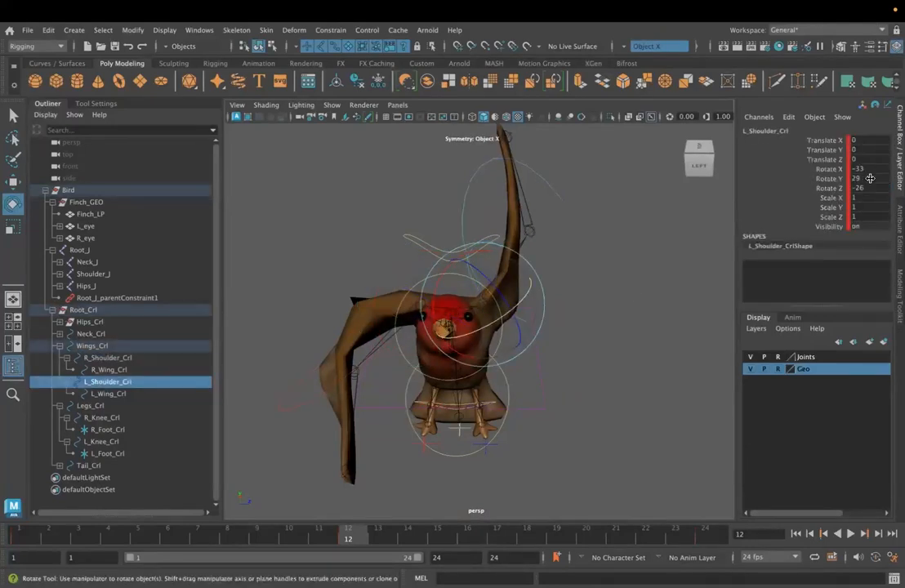
left_click(380, 311)
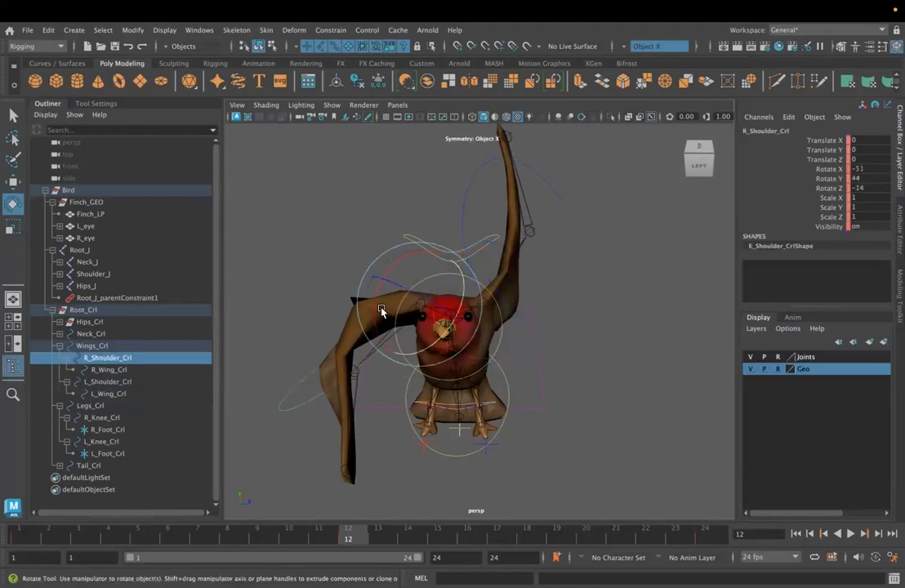
left_click(881, 170)
type("33")
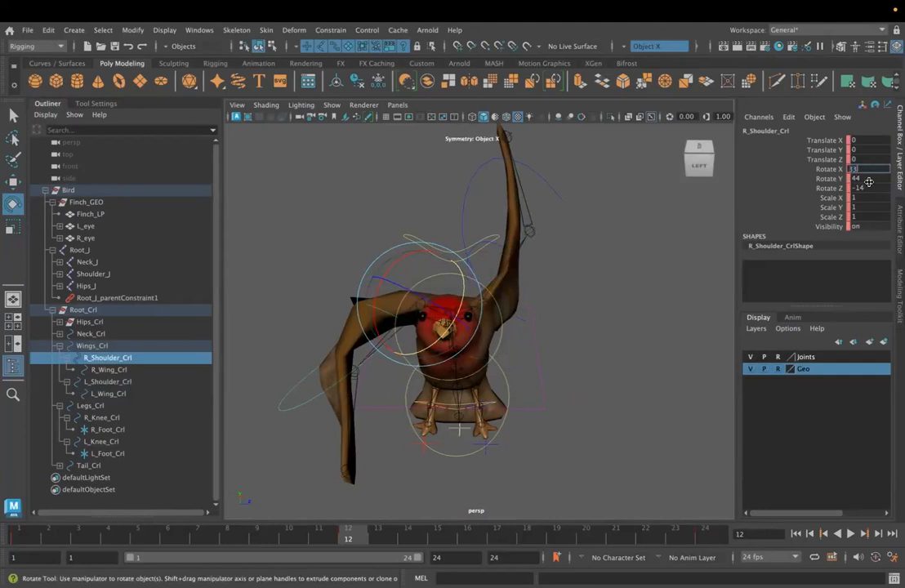
left_click(867, 180)
Step: Set R_Shoulder_Crl's Rotate Y to -29 and Rotate Z to -26 at frame 12 and key it
left_click(487, 245)
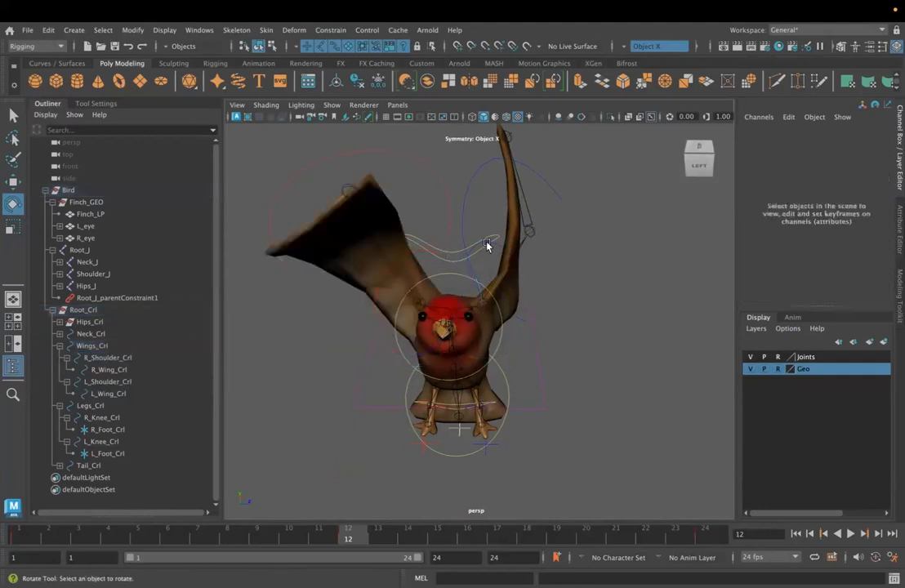
left_click(497, 244)
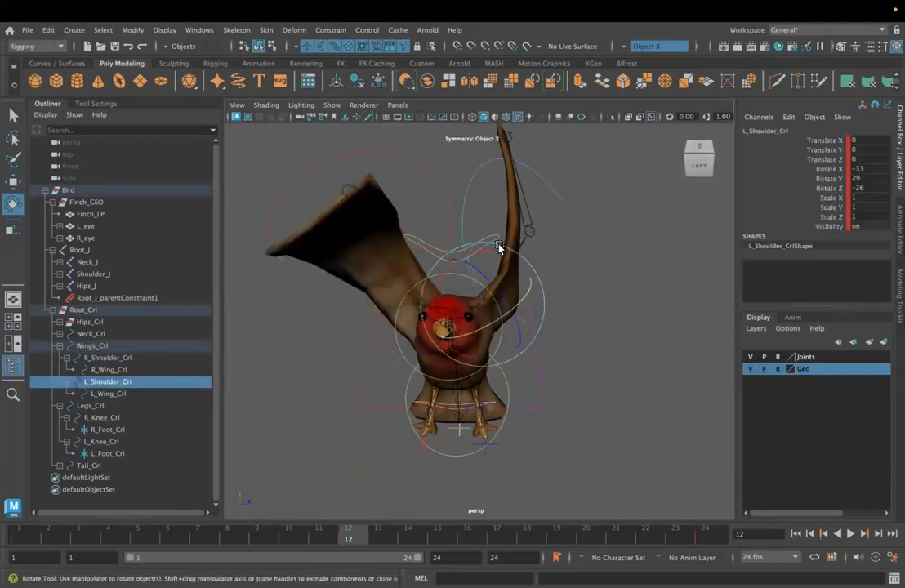
left_click(412, 249)
left_click(869, 178)
type("-29")
left_click(868, 188)
type("-26")
key("Return")
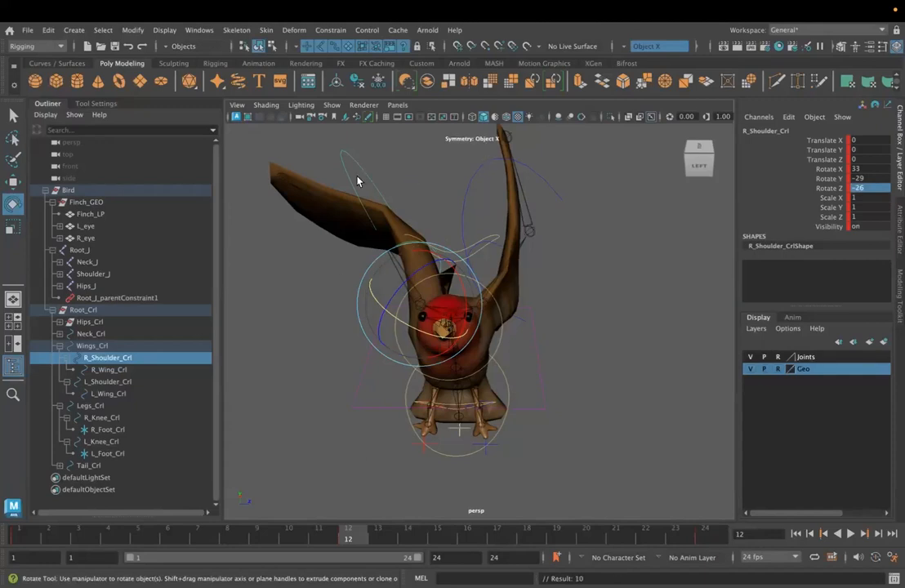
Step: Set L_Wing_Crl's rotation at frame 12 to X -10, Y 20 and Z -5 and key it
left_click(481, 166)
left_click(483, 170)
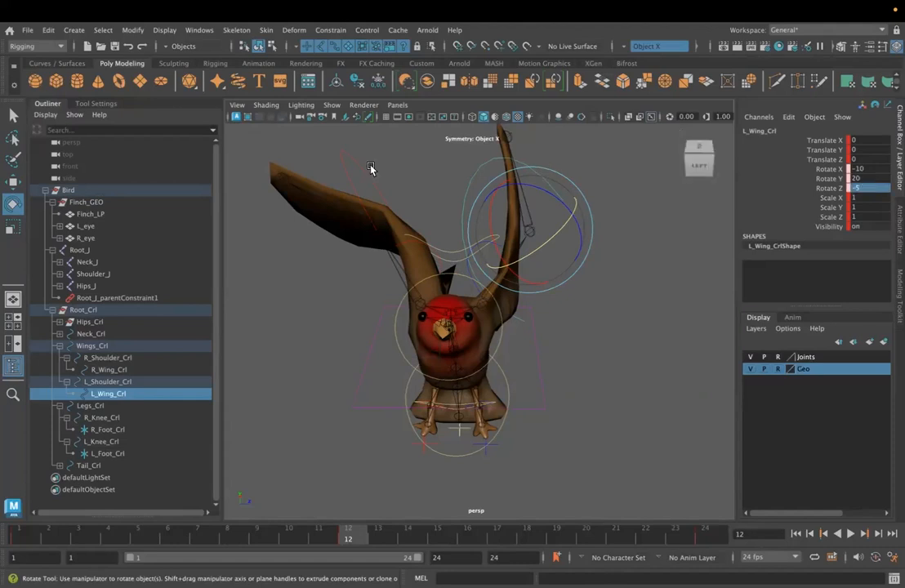
key("s")
Step: Set R_Wing_Crl's rotation at frame 12 to X 10, Y -20 and Z -5
left_click(354, 160)
double_click(857, 168)
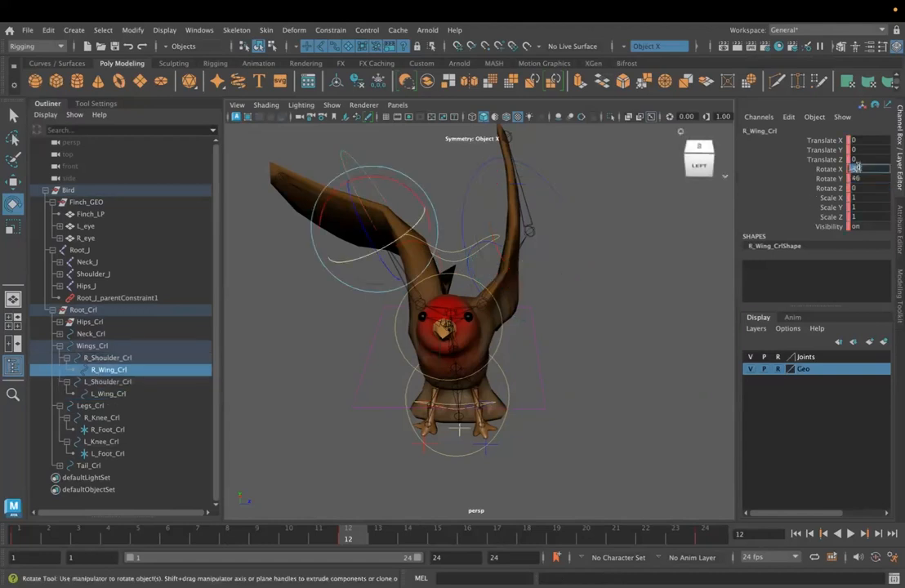
left_click(854, 178)
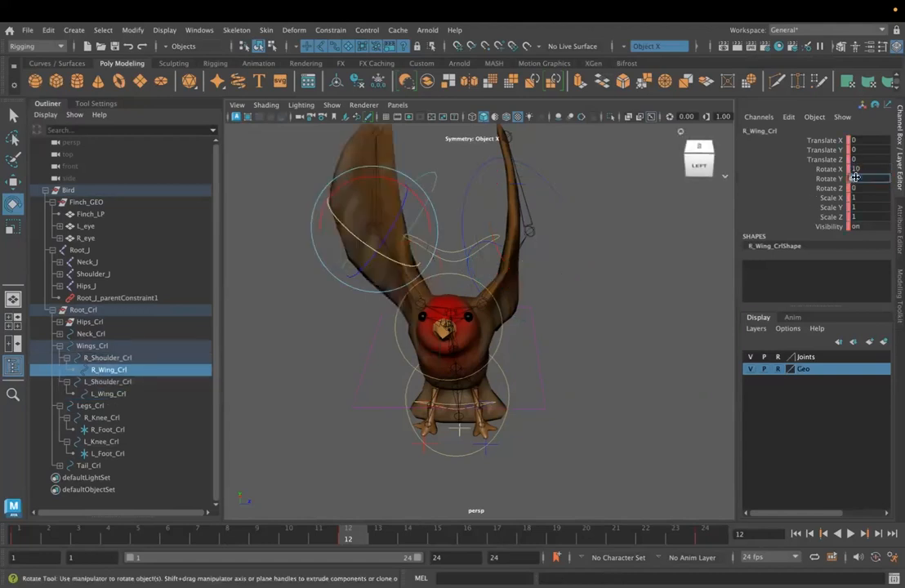
left_click(864, 187)
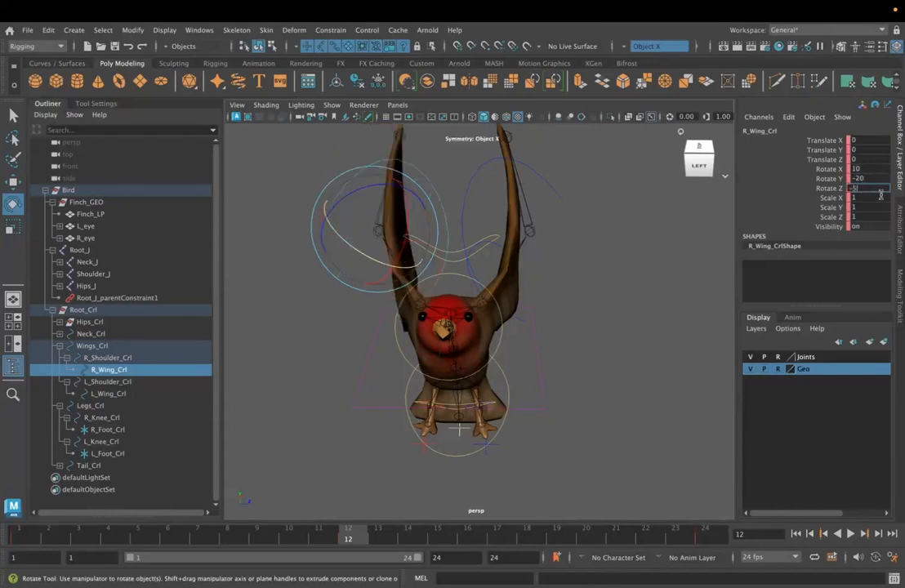
type("-5")
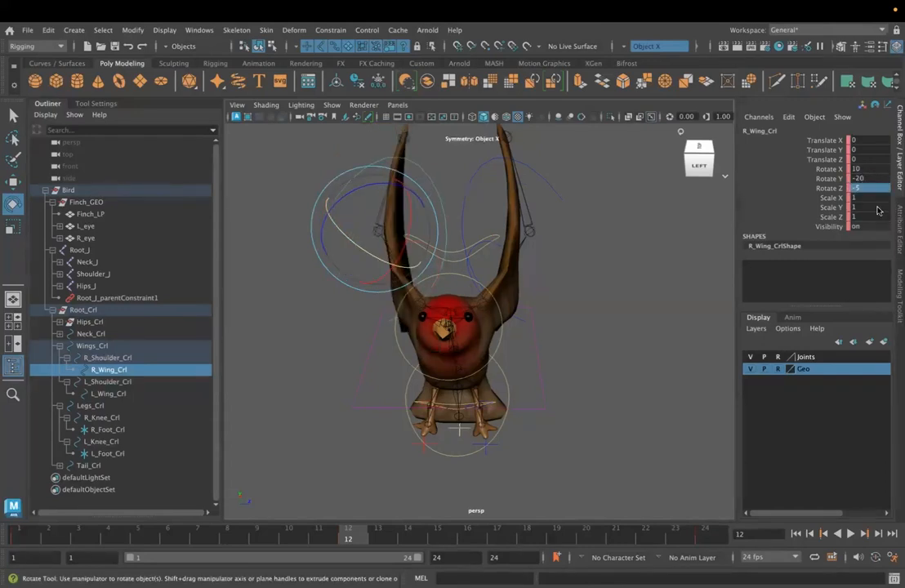
Step: Compare L_Wing_Crl's rotation with R_Wing_Crl's, then select R_Wing_Crl together with L_Shoulder_Crl and key both at frame 12
left_click(487, 164)
left_click(487, 164)
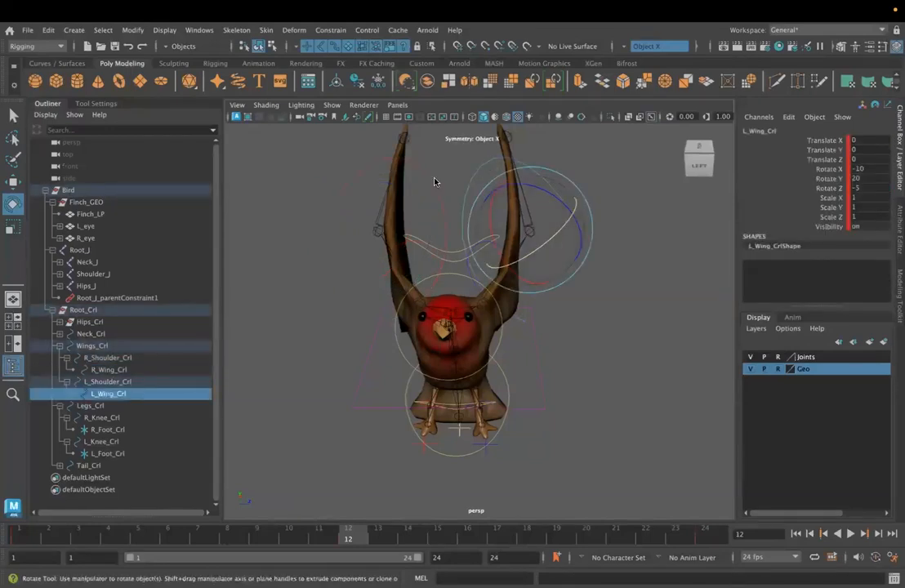
left_click(432, 181)
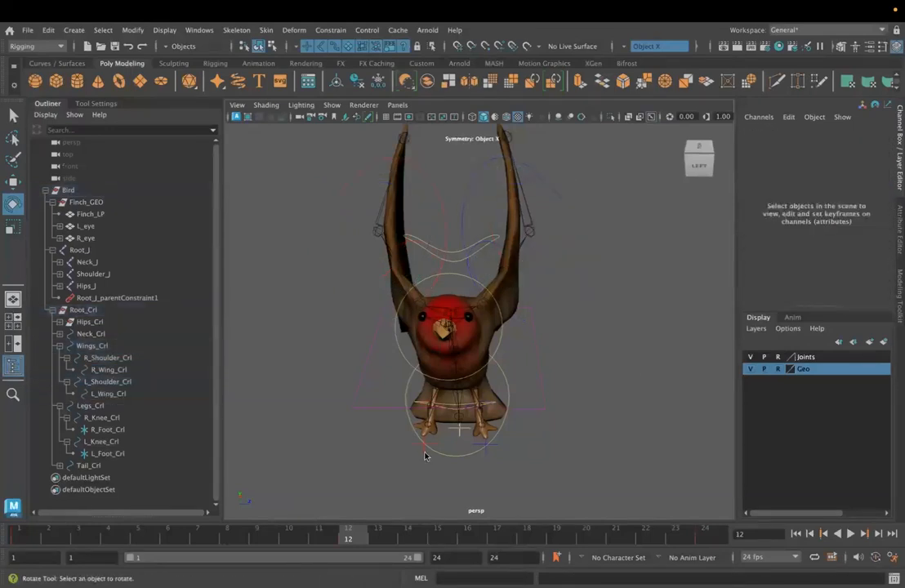
left_click(437, 193)
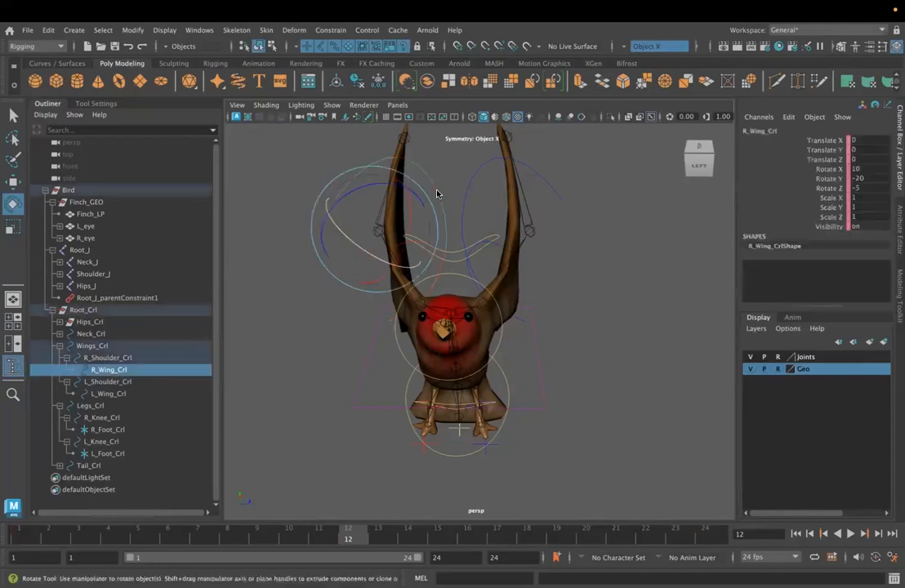
left_click(87, 381, "ctrl")
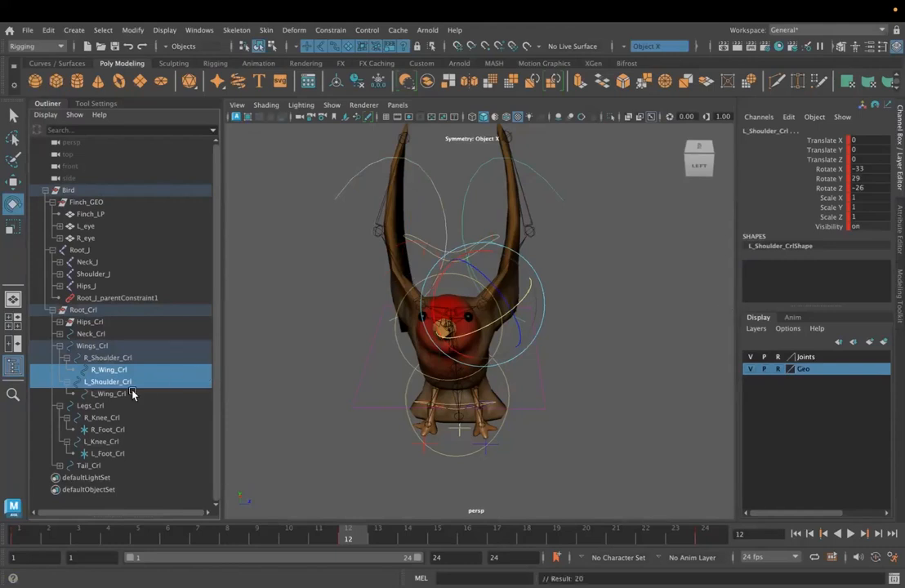
Step: Select R_Shoulder_Crl and R_Wing_Crl, return to frame 1, clear the selection and play the wing flap to check it
left_click(107, 357)
left_click(109, 369, "ctrl")
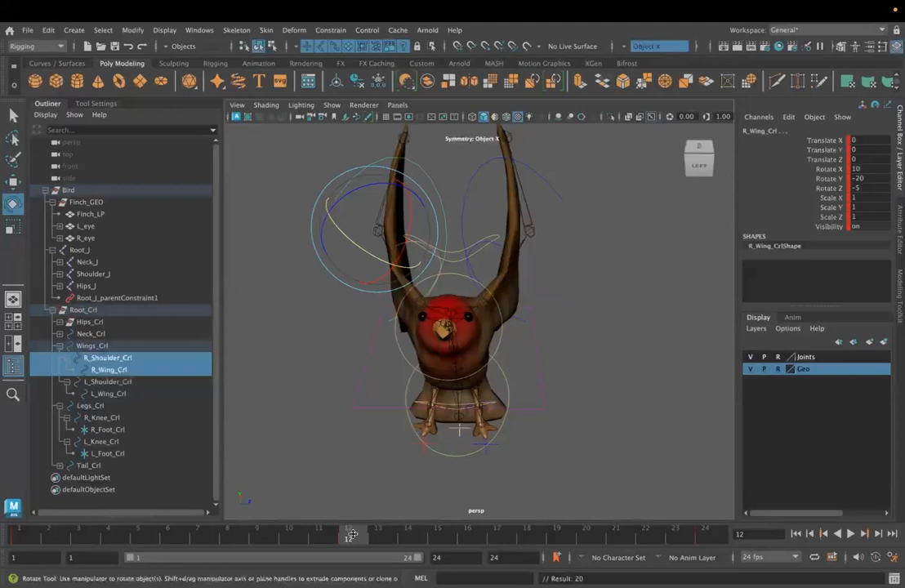
left_click_drag(56, 535, 26, 535)
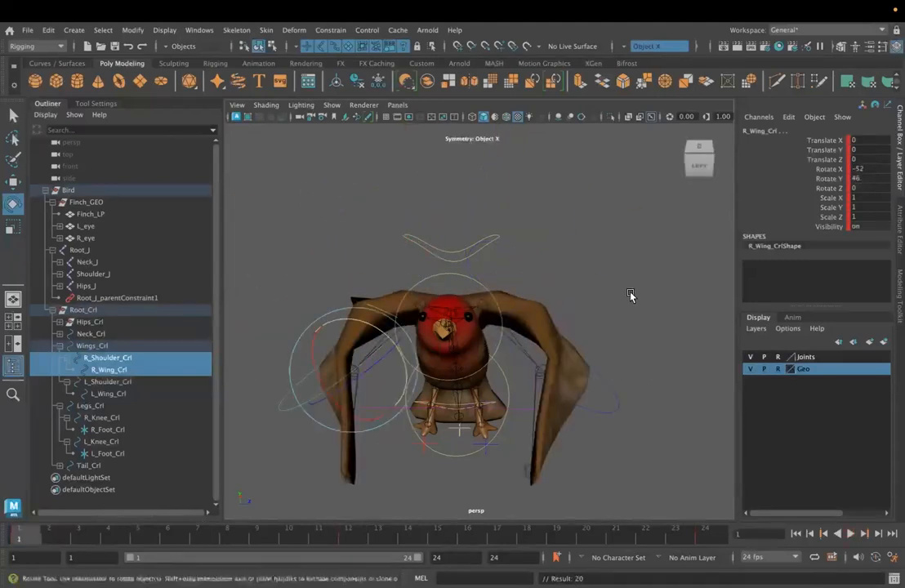
left_click(641, 317)
key("space")
key("space")
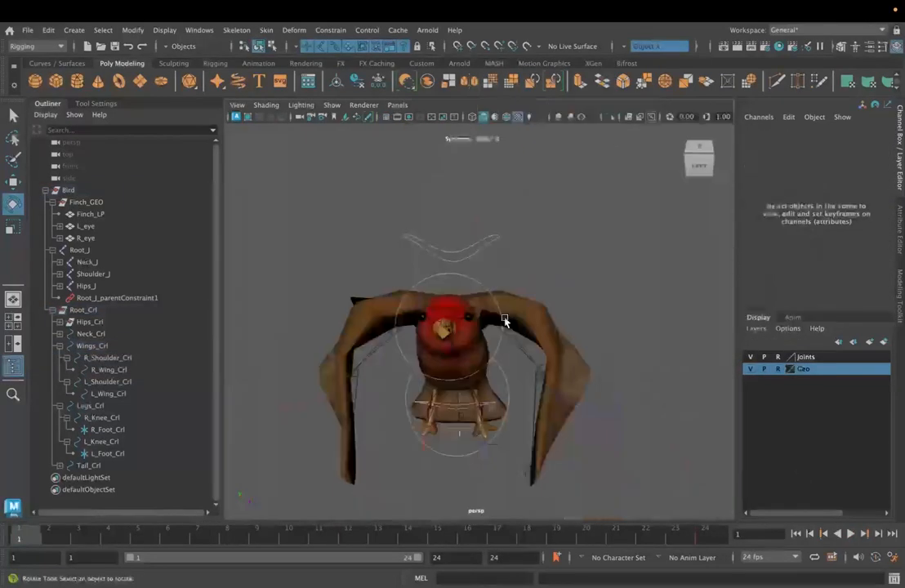
left_click(849, 533)
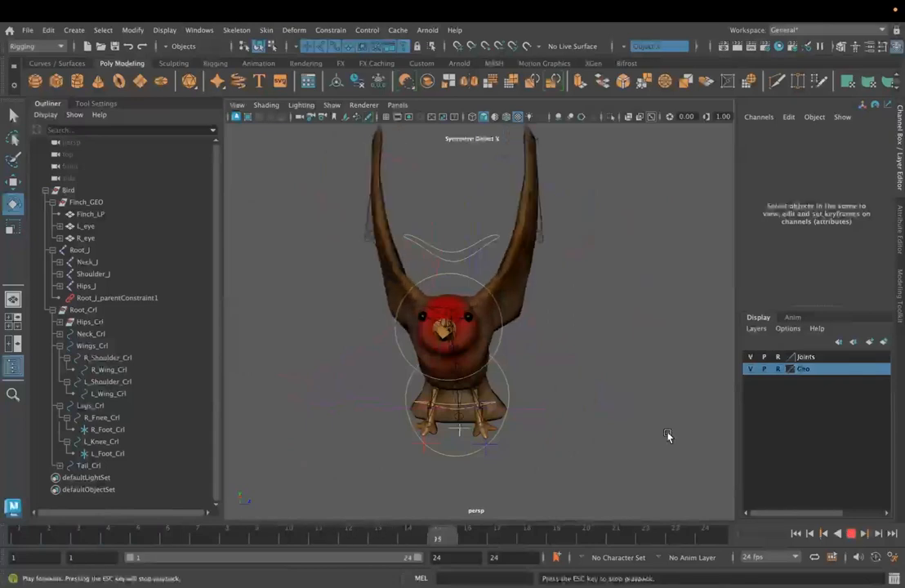
left_click(852, 536)
Step: Rotate Tail_Crl to about -1.5 on Z and key that pose at frames 1 and 24
left_click_drag(536, 535, 9, 499)
left_click_drag(373, 405, 577, 374, "alt")
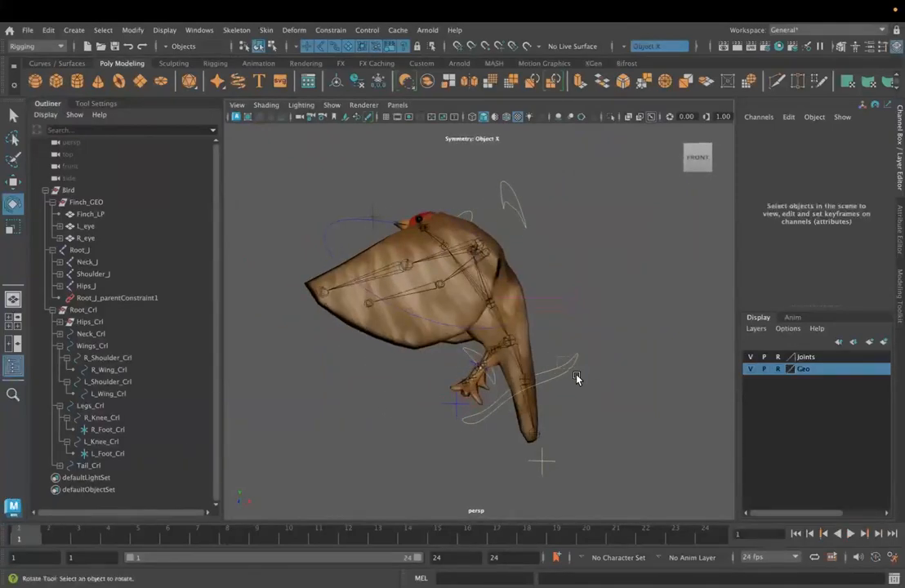
left_click(575, 375)
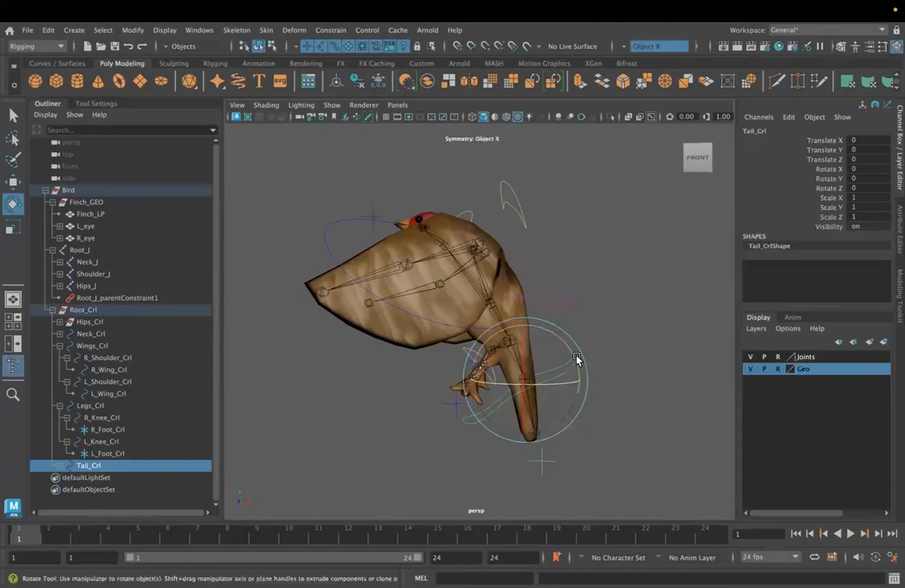
left_click_drag(576, 359, 577, 363)
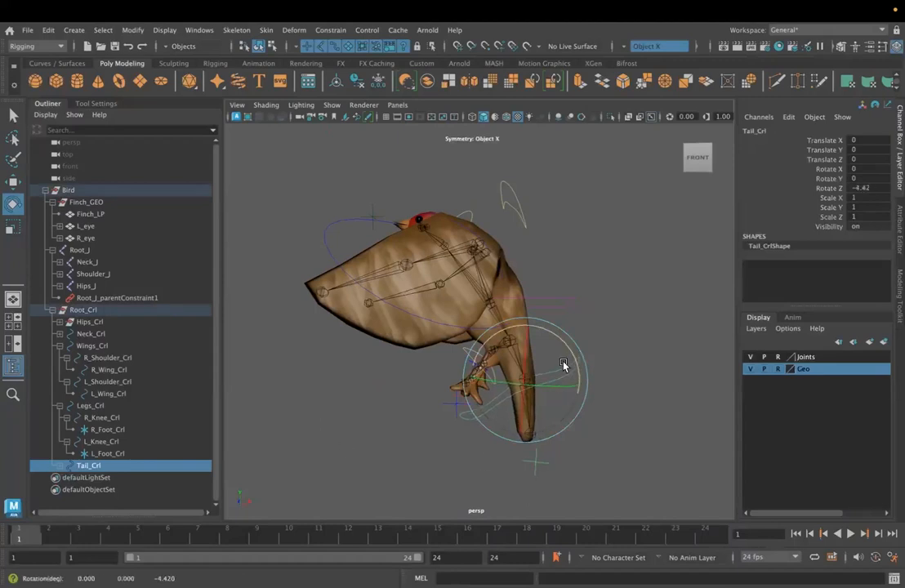
left_click_drag(574, 336, 577, 383)
key("s")
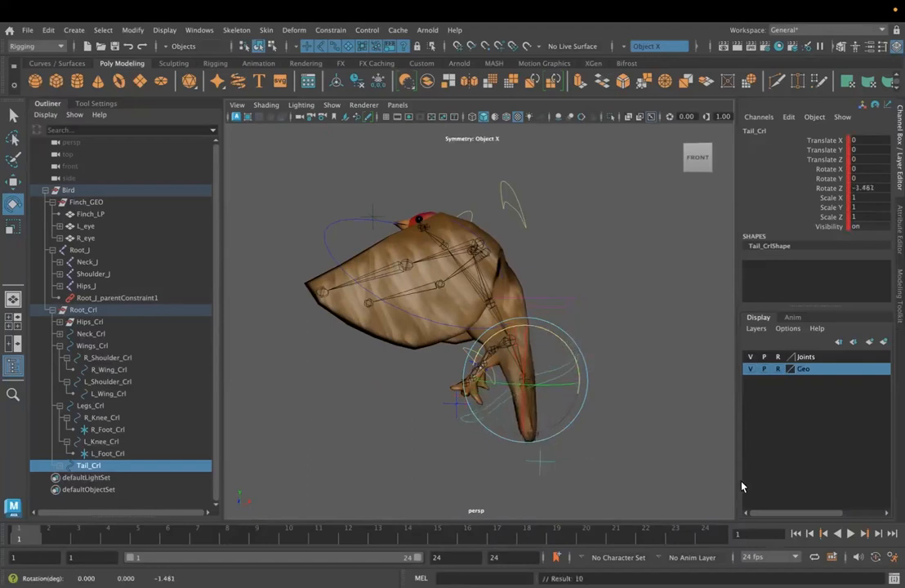
left_click(718, 534)
Step: Rotate Tail_Crl to about 45.6 on Z at frame 12, key it and play the animation from frame 1
left_click(359, 537)
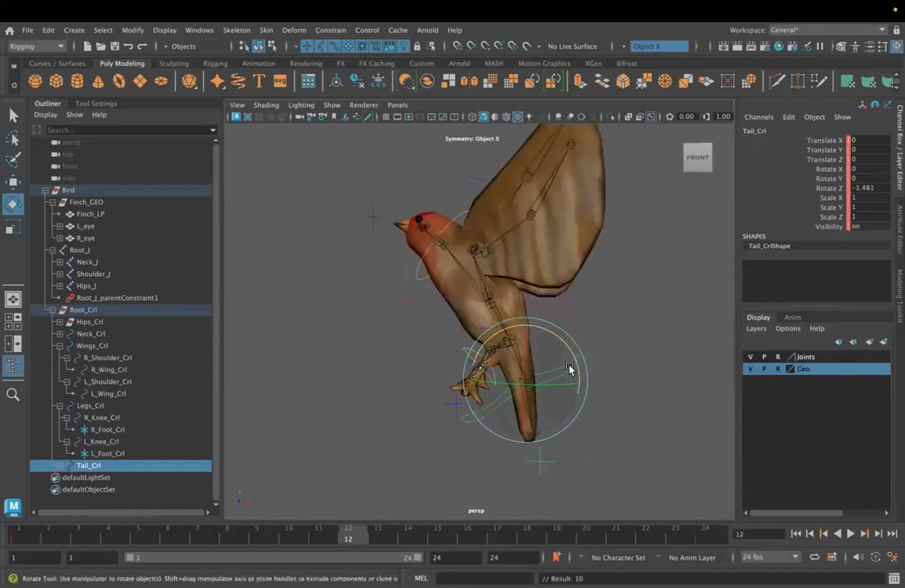
left_click_drag(573, 357, 550, 295)
key("s")
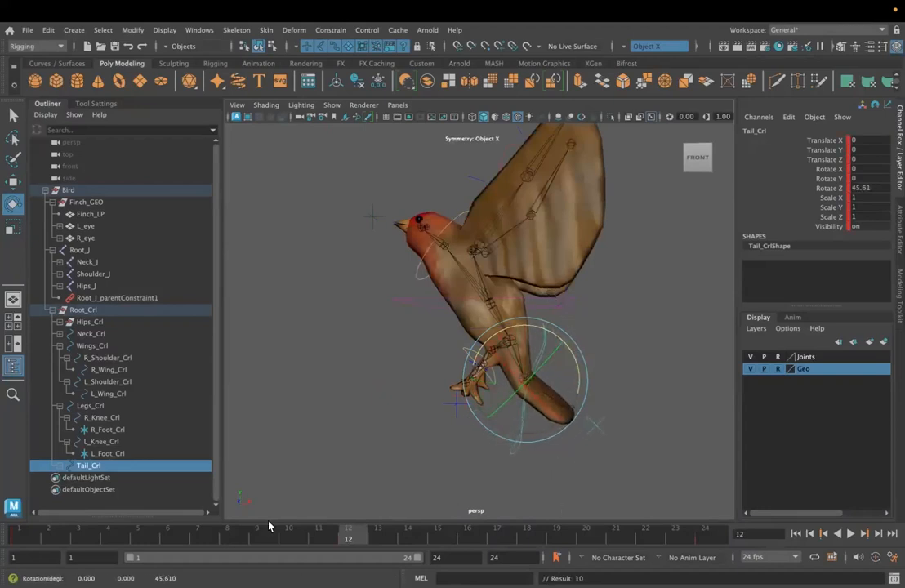
left_click(23, 535)
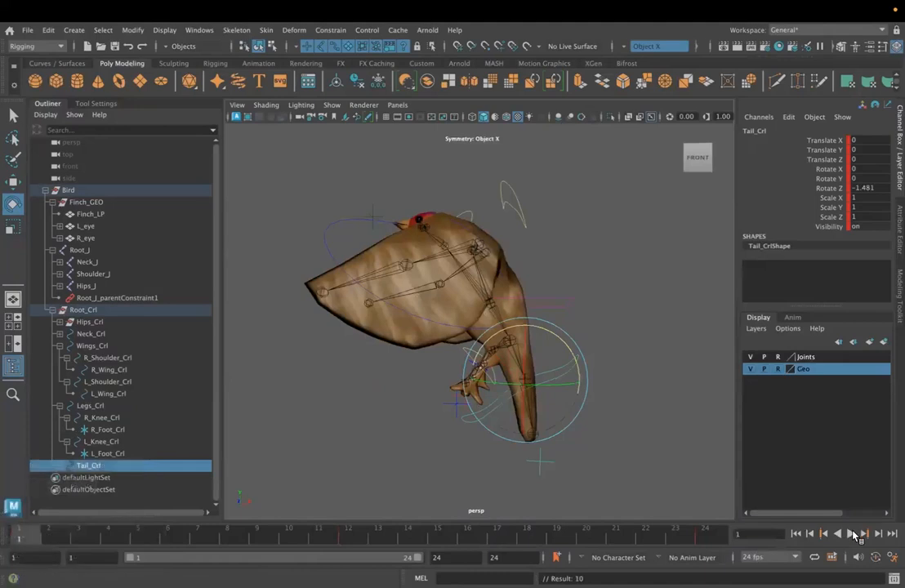
left_click(851, 534)
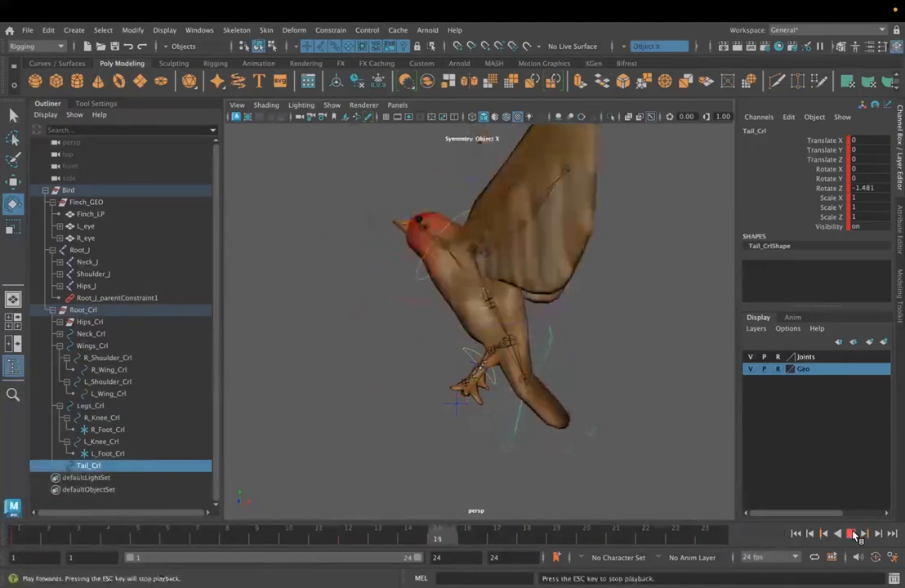
left_click(851, 534)
Step: Rotate Neck_Crl to about X 1.2, Y 19.9 and Z 1.6, keying that pose at frames 1 and 24
left_click_drag(334, 331, 458, 259, "alt")
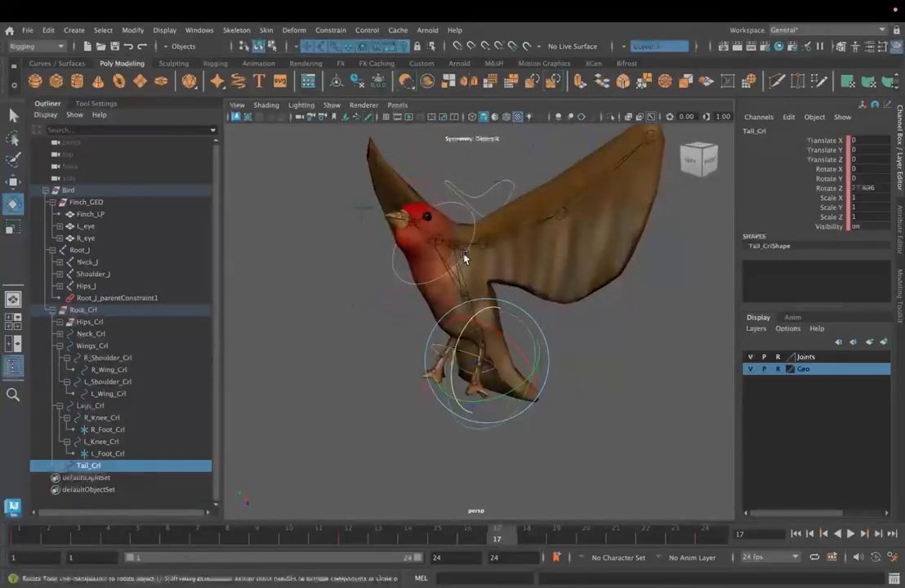
left_click(461, 257)
left_click(462, 258)
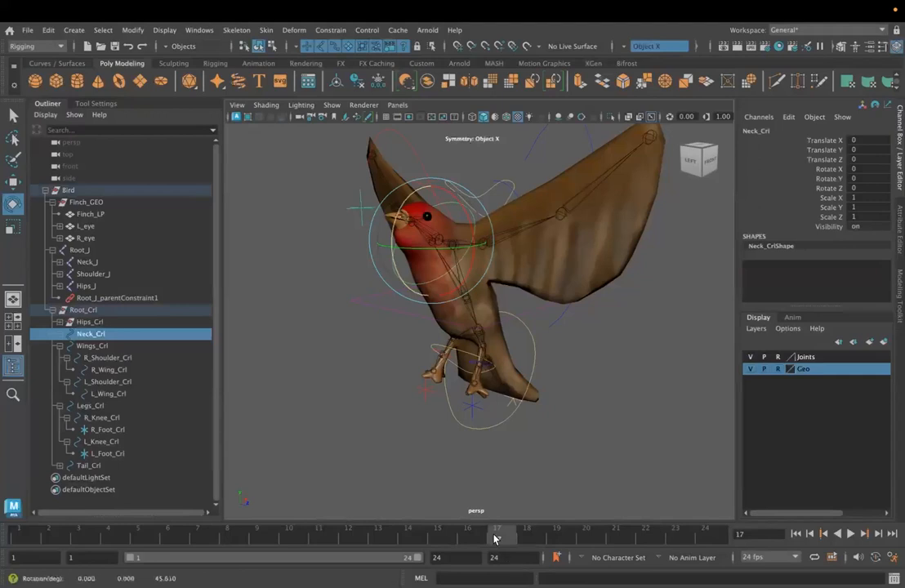
left_click_drag(496, 539, 8, 527)
left_click_drag(454, 252, 467, 254)
key("s")
left_click(726, 543)
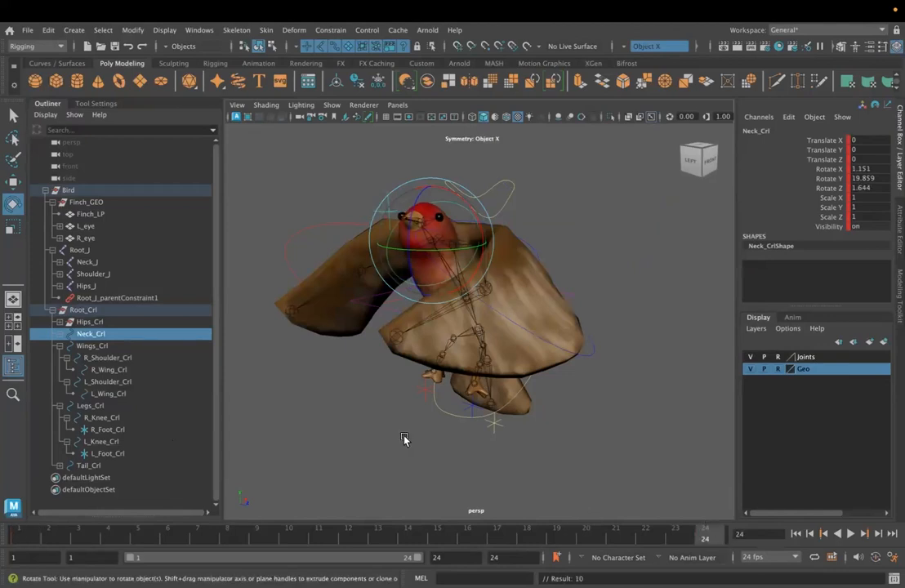
Step: Rotate Neck_Crl to about -9.3 on Y at frame 7, key it and play back the head motion
left_click_drag(404, 439, 374, 488, "alt")
left_click(368, 535)
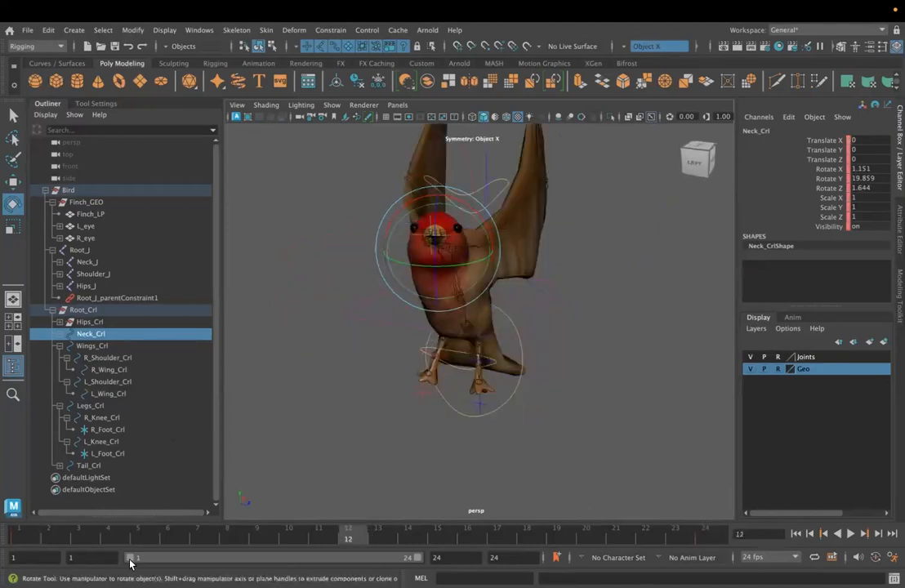
left_click(196, 535)
left_click_drag(473, 262, 444, 265)
key("s")
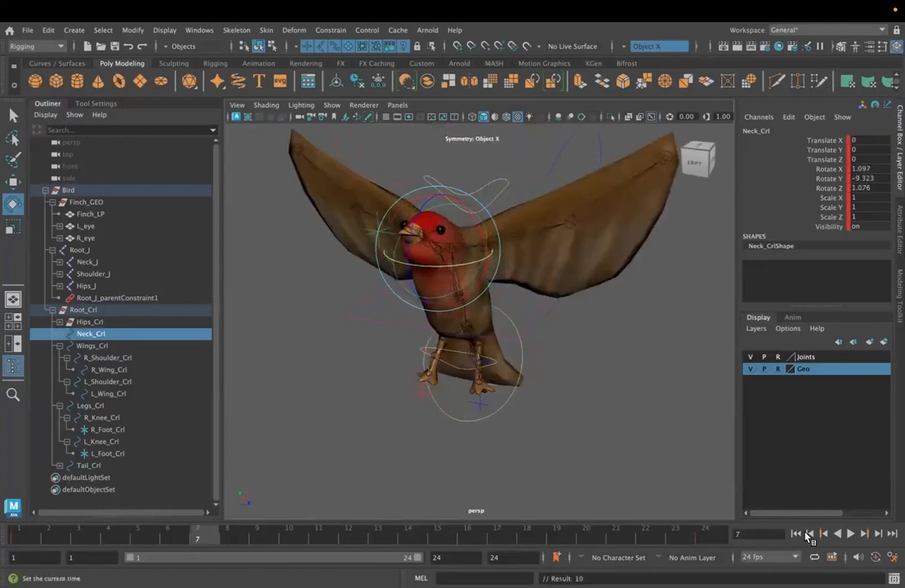
left_click(848, 534)
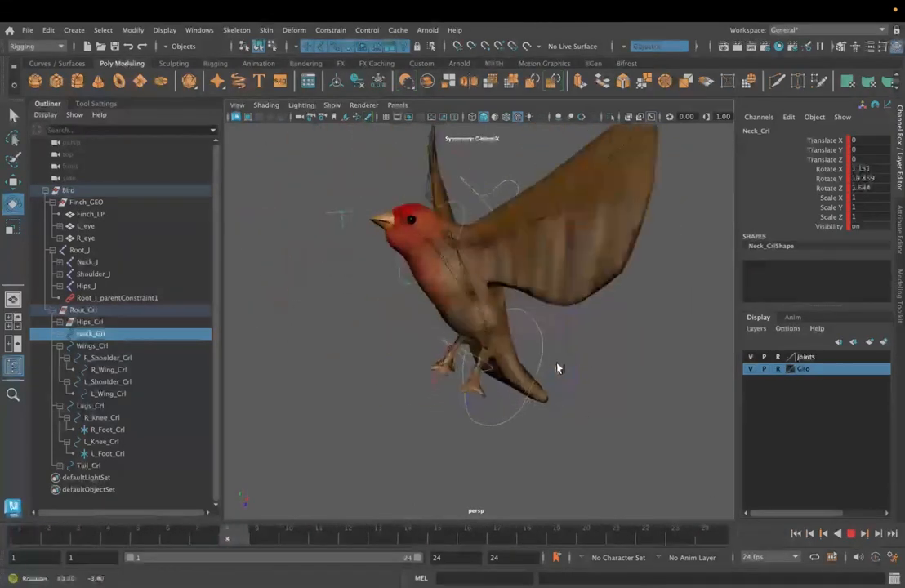
key("Escape")
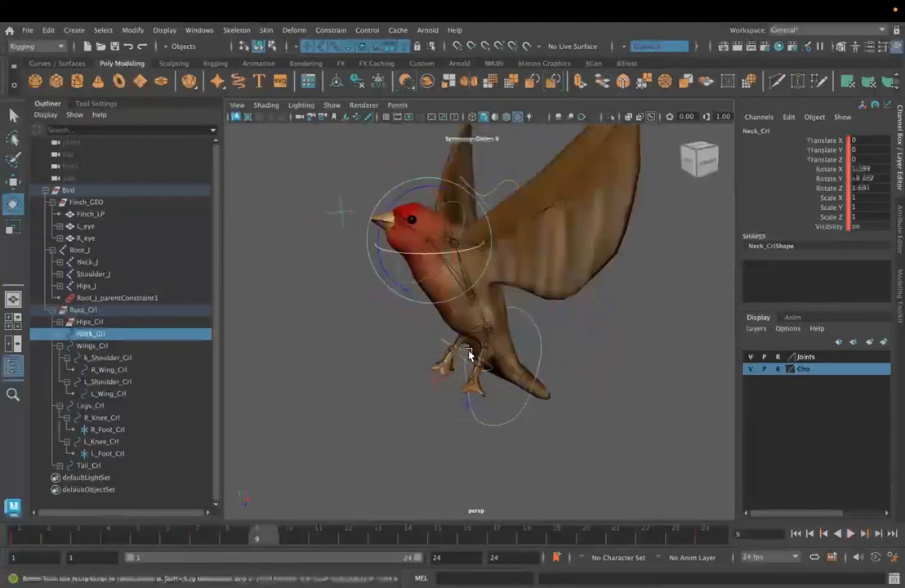
Step: Rotate Legs_Crl to about 40.8 on Z to tuck the legs back, and review the animation from the start, including from behind
left_click(426, 343)
left_click_drag(426, 342, 433, 374)
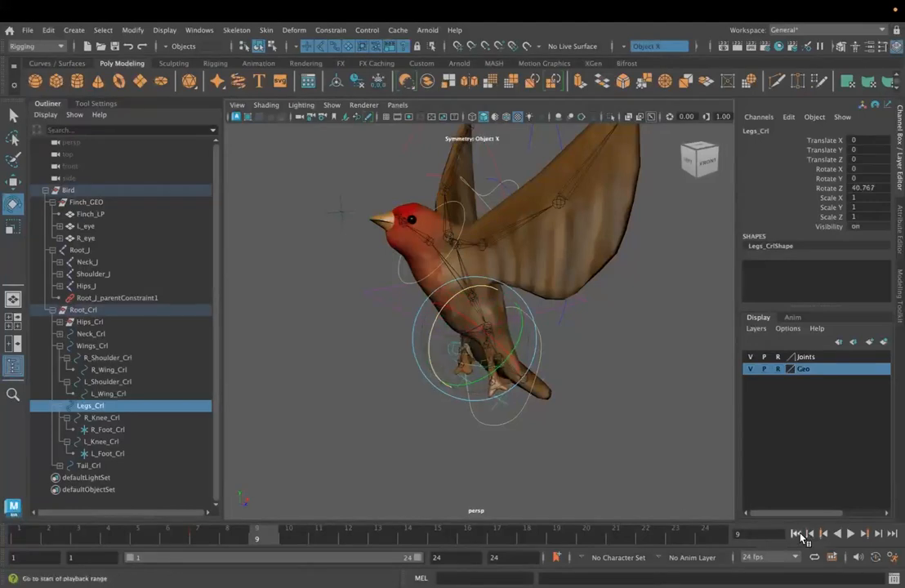
left_click(797, 533)
left_click(850, 533)
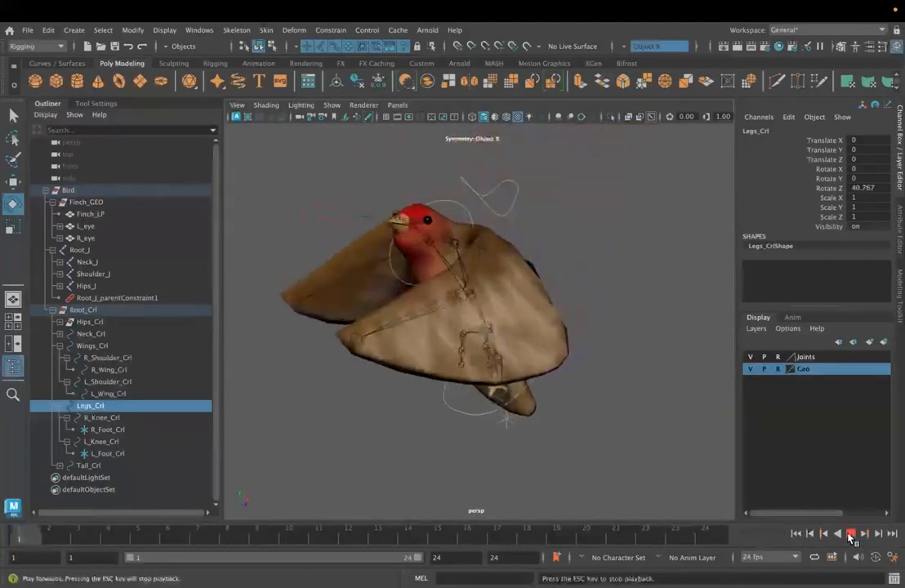
left_click_drag(695, 474, 545, 444, "alt")
scroll(609, 327, "up", 5)
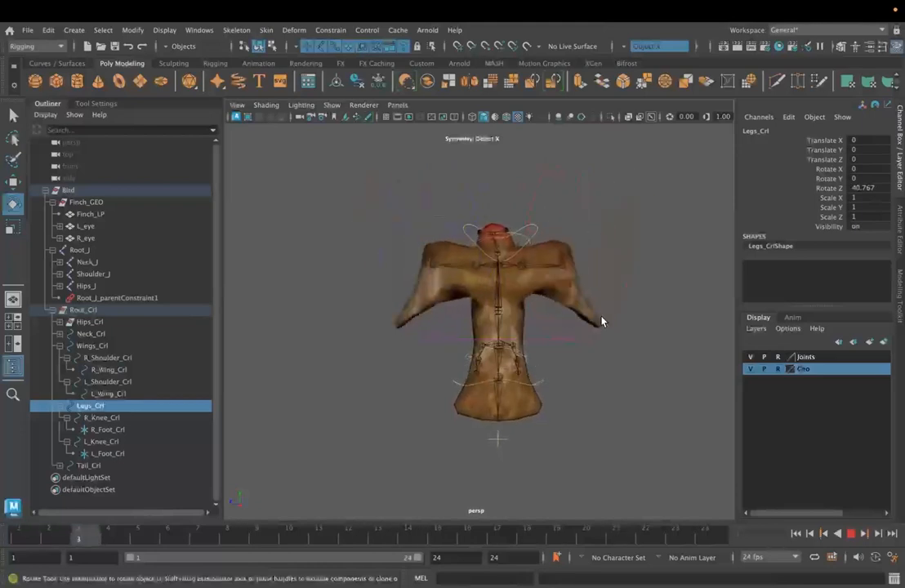
middle_click_drag(577, 344, 531, 382, "alt")
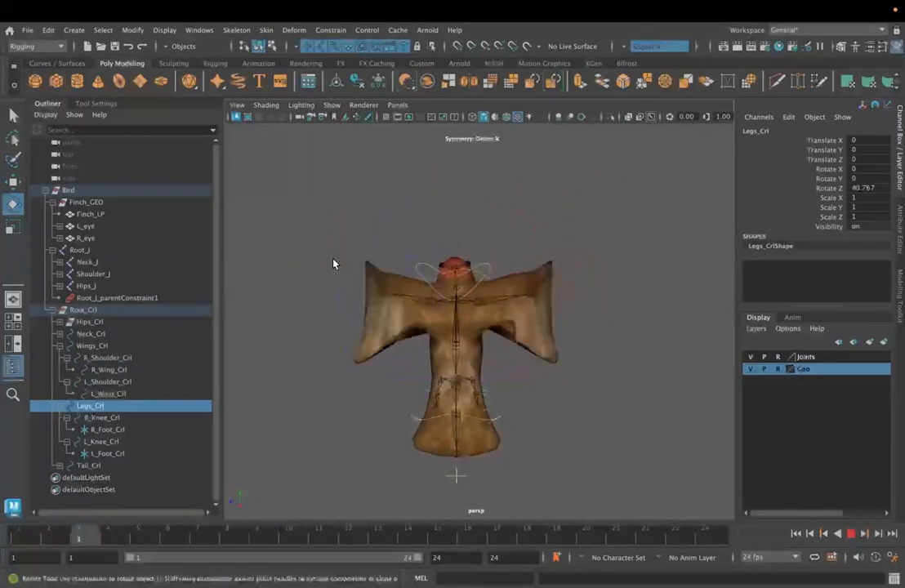